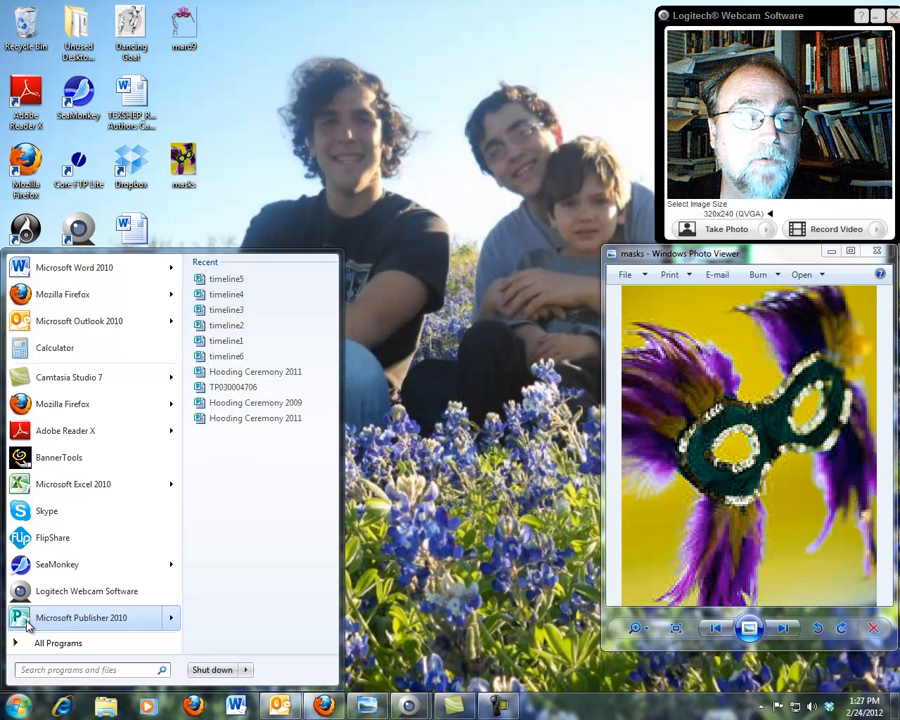
Step: Pin Microsoft Publisher 2010 to the taskbar and launch it
{"action": "left_click_drag", "start_coordinate": [20, 625], "coordinate": [585, 700]}
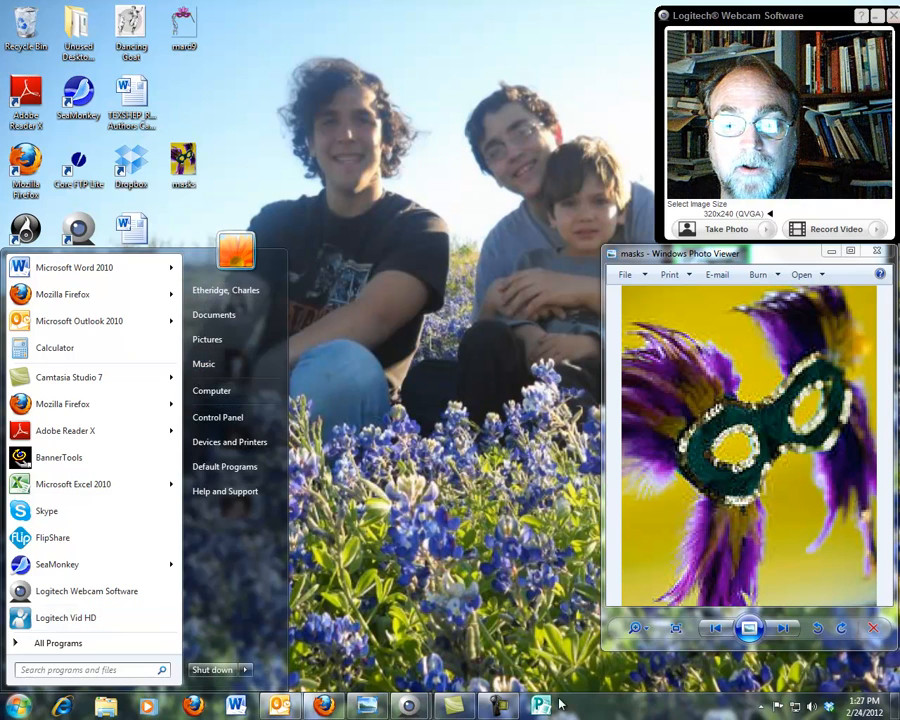
{"action": "left_click", "coordinate": [369, 311]}
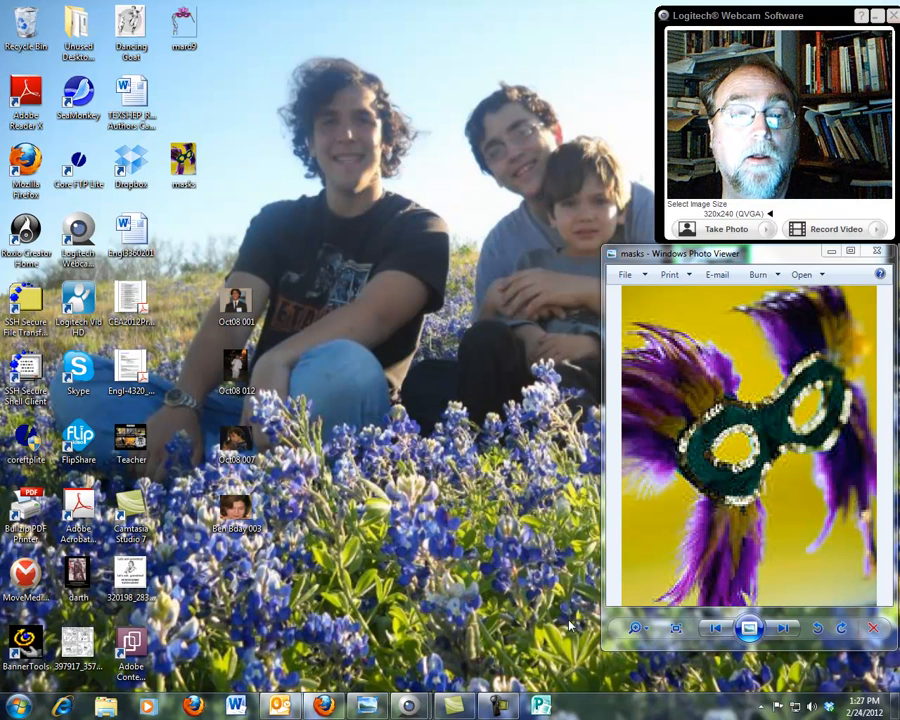
{"action": "left_click", "coordinate": [546, 706]}
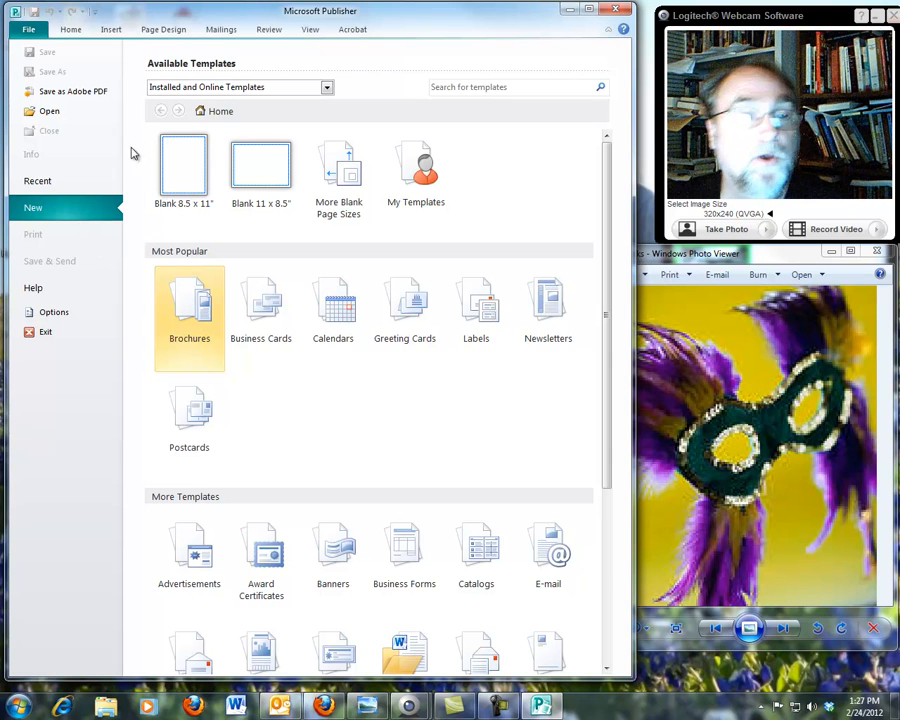
Step: Create a brochure from the Arrows informational template and look at its second page
{"action": "left_click", "coordinate": [198, 305]}
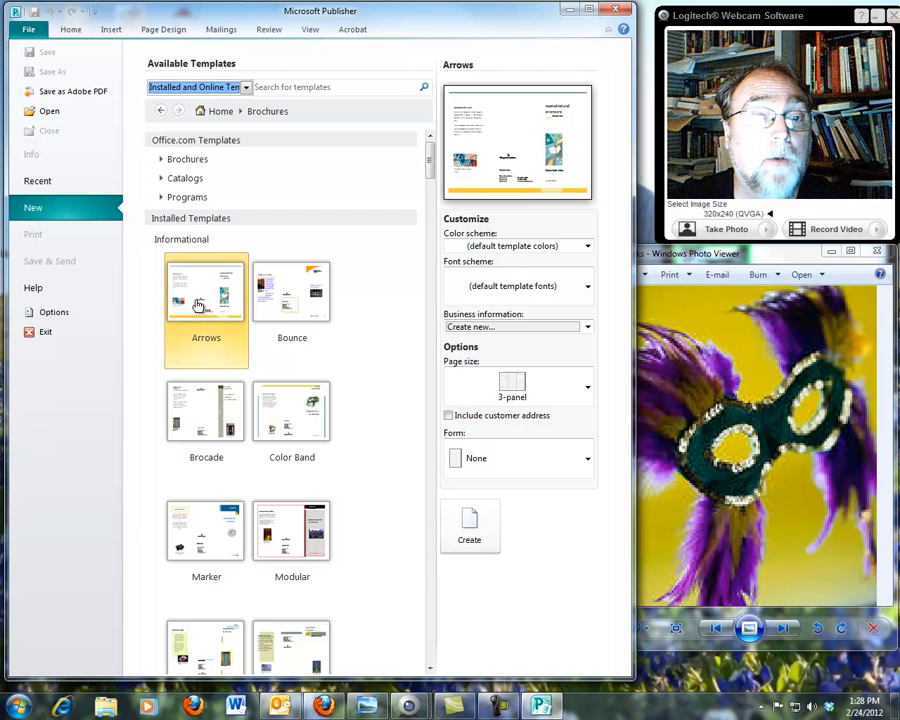
{"action": "left_click", "coordinate": [207, 300]}
{"action": "double_click", "coordinate": [206, 296]}
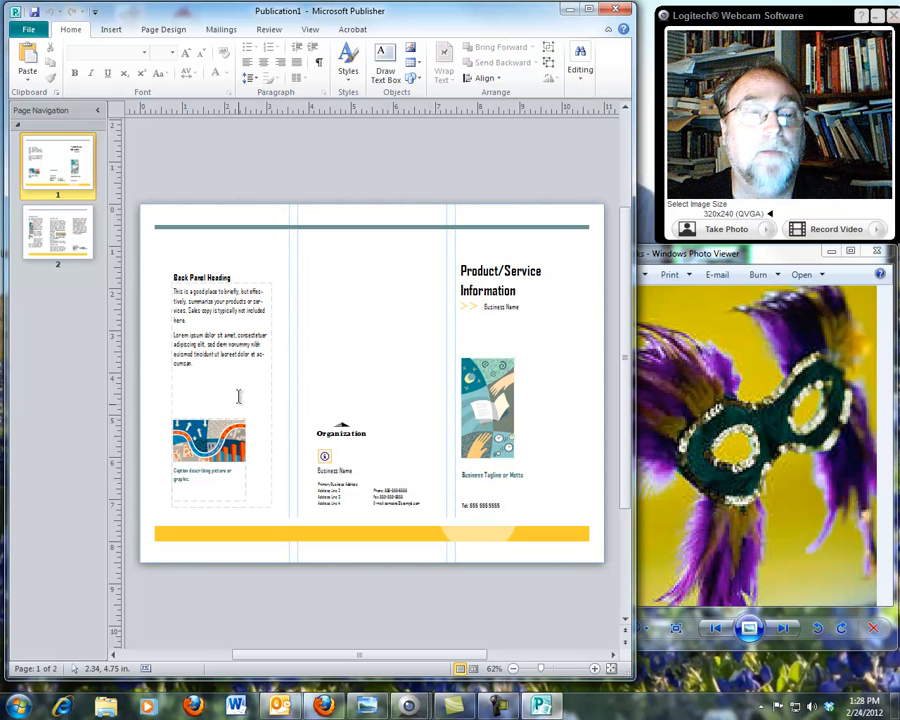
{"action": "left_click", "coordinate": [57, 232]}
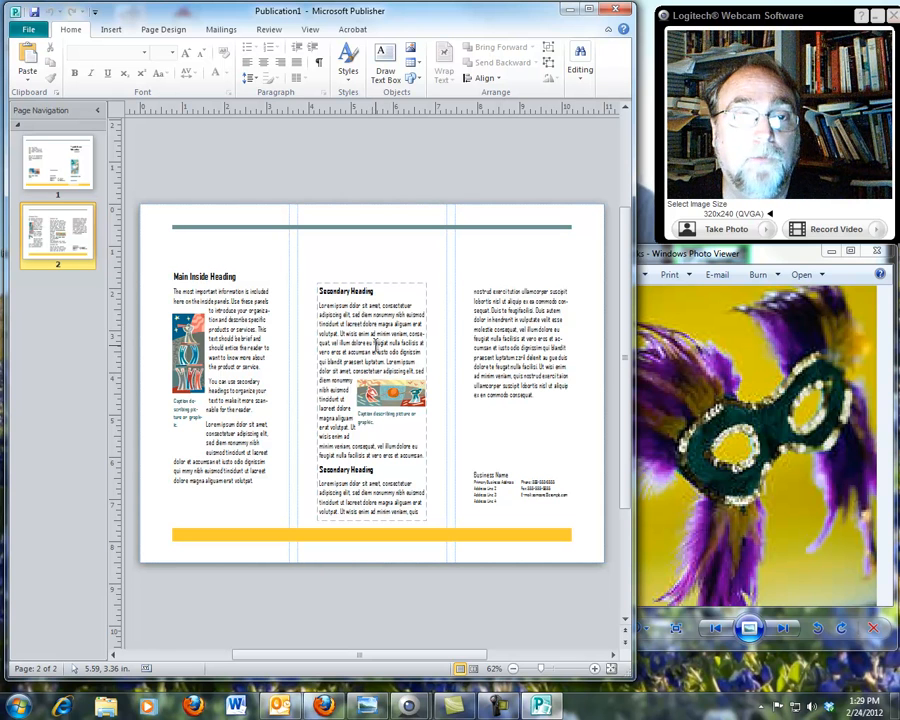
Step: Create a new brochure from the Modular informational template and look over its outside and inside pages
{"action": "left_click", "coordinate": [29, 29]}
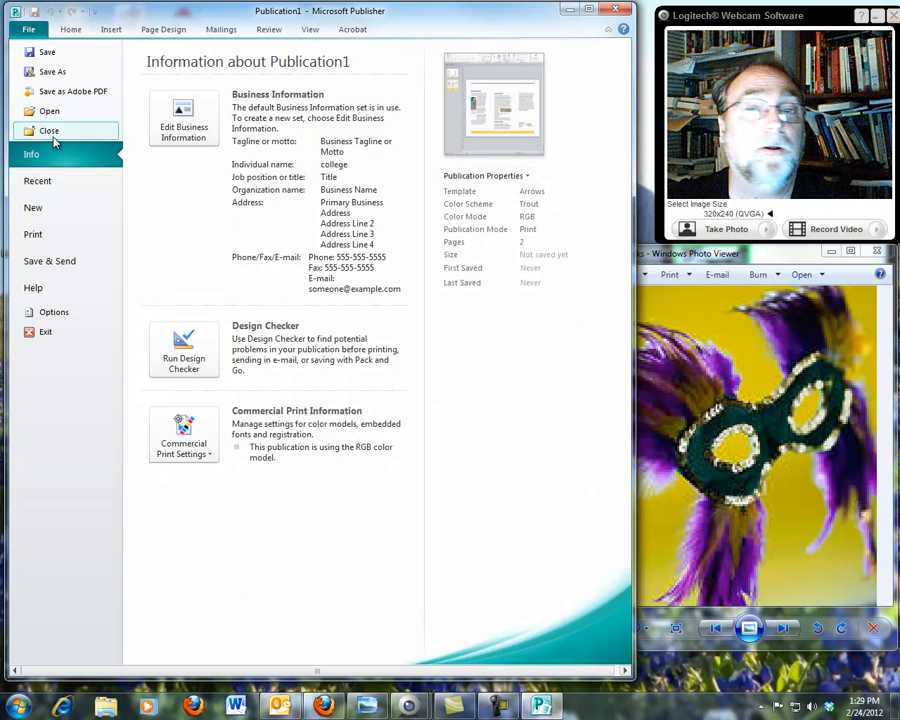
{"action": "left_click", "coordinate": [33, 207]}
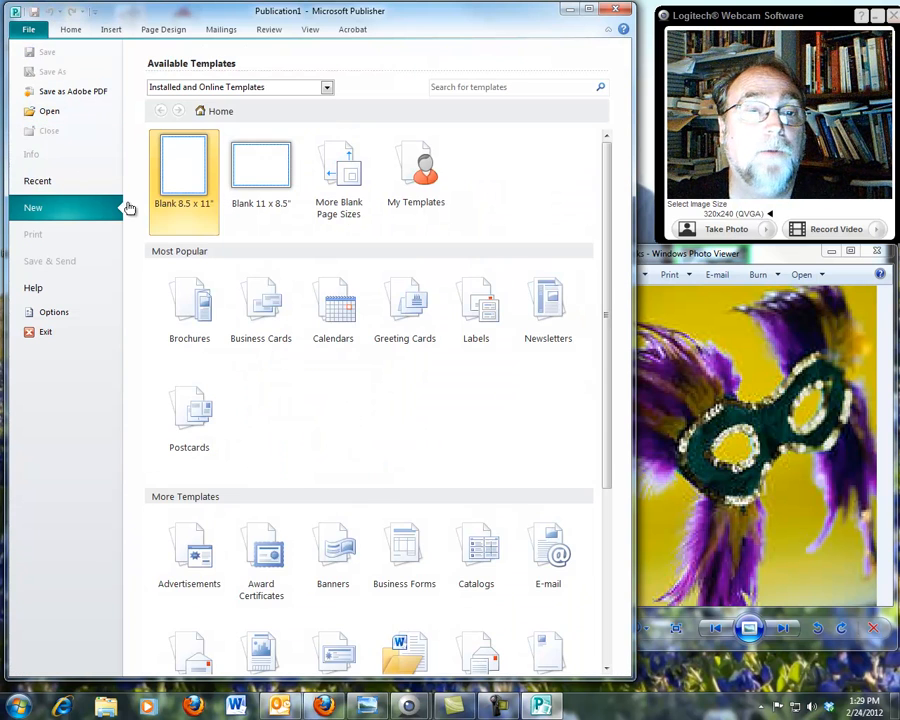
{"action": "left_click", "coordinate": [204, 332]}
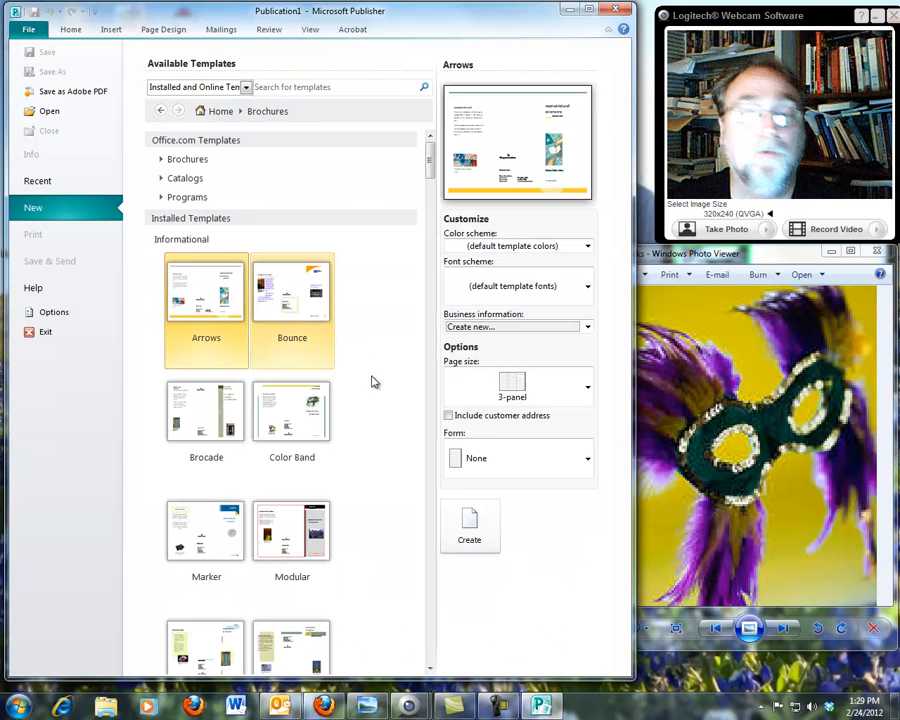
{"action": "double_click", "coordinate": [298, 523]}
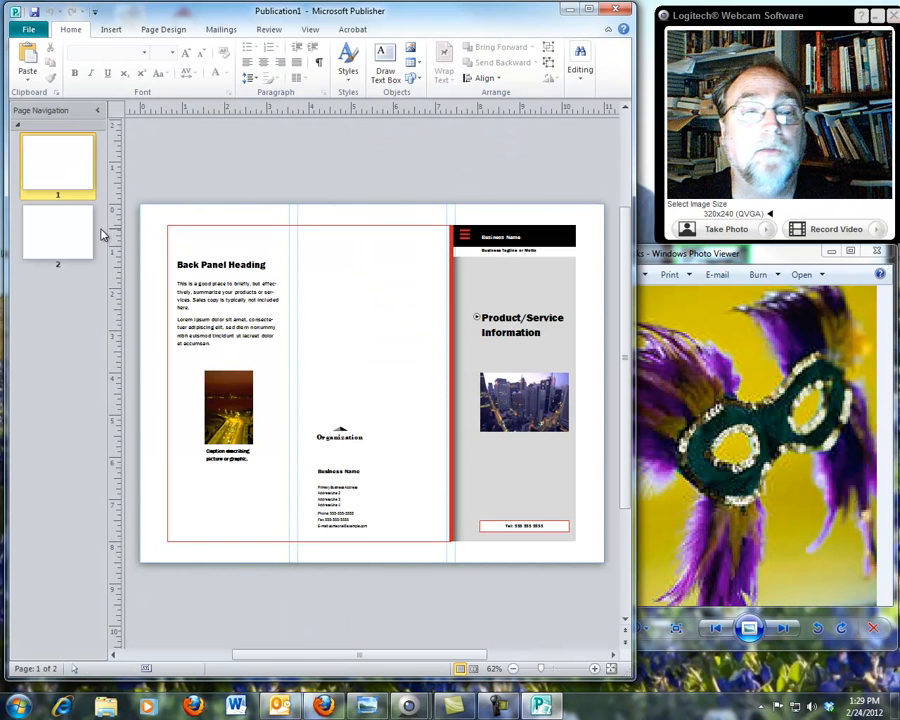
{"action": "left_click", "coordinate": [60, 232]}
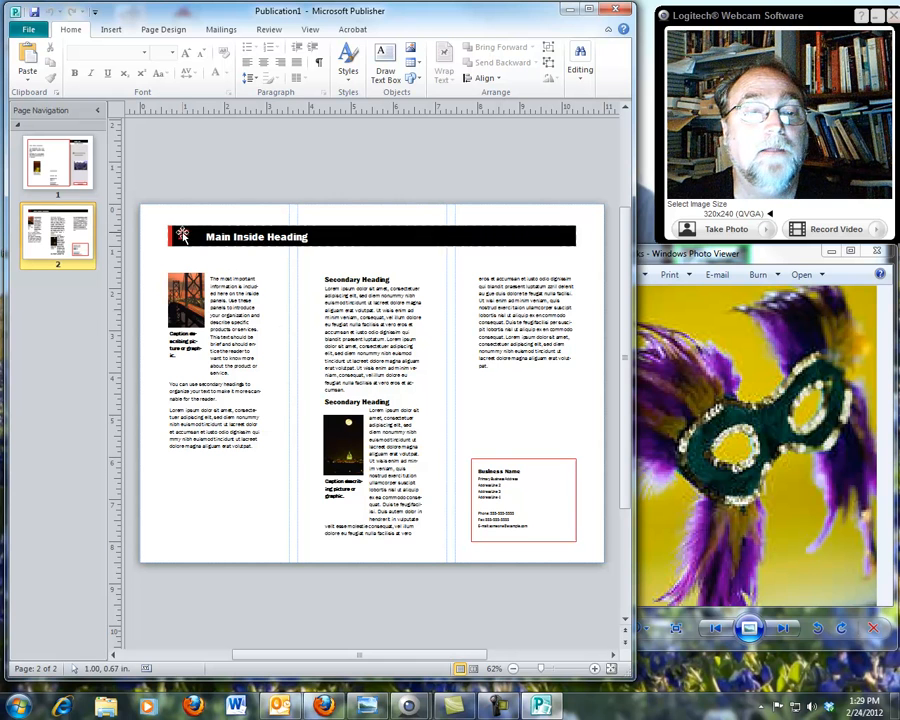
{"action": "left_click", "coordinate": [58, 160]}
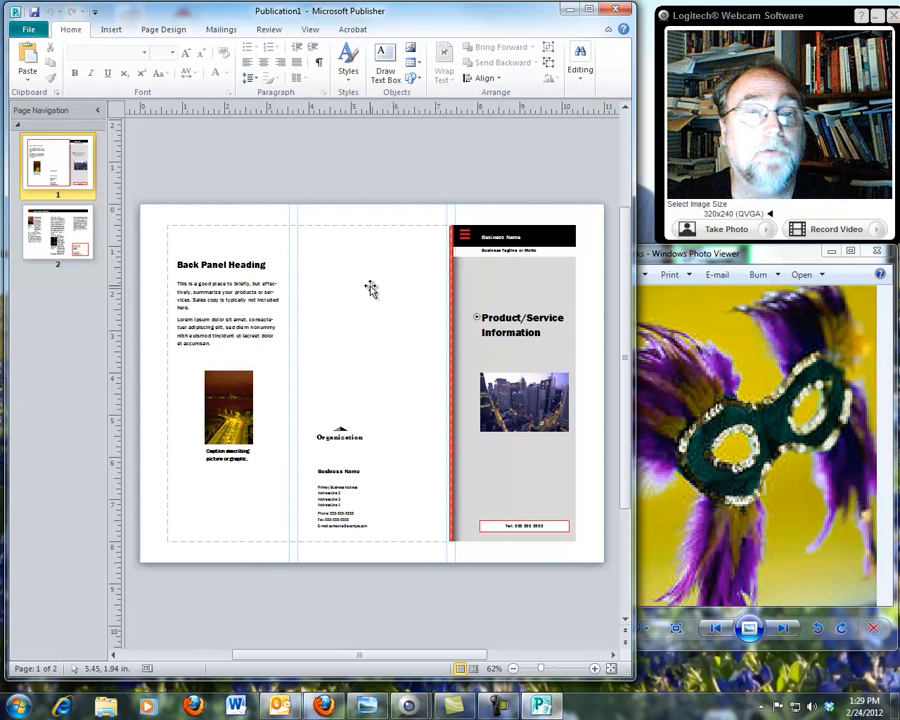
{"action": "left_click", "coordinate": [72, 232]}
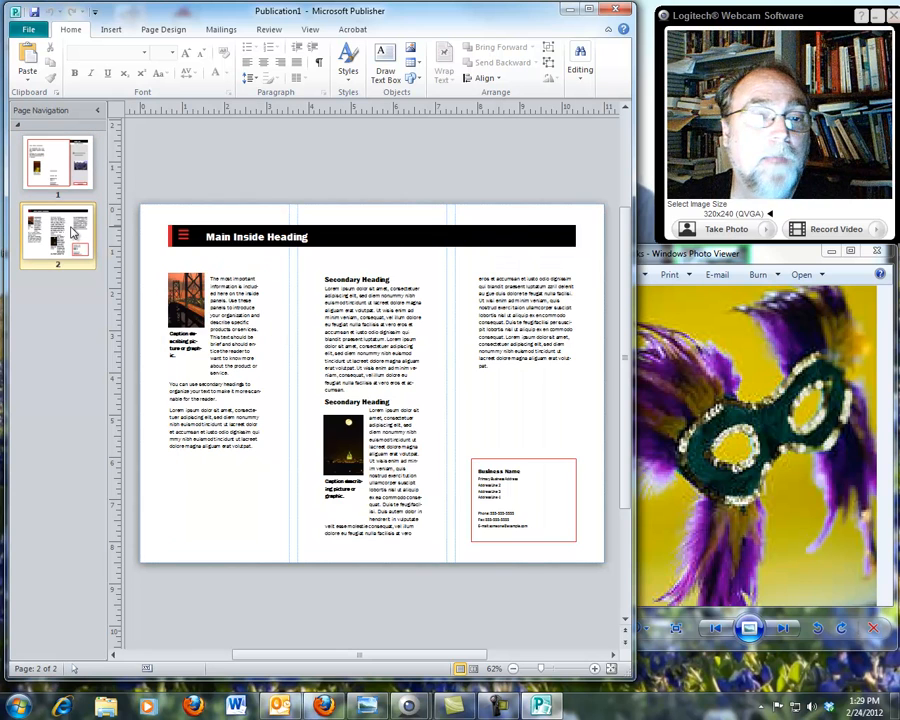
{"action": "left_click", "coordinate": [78, 167]}
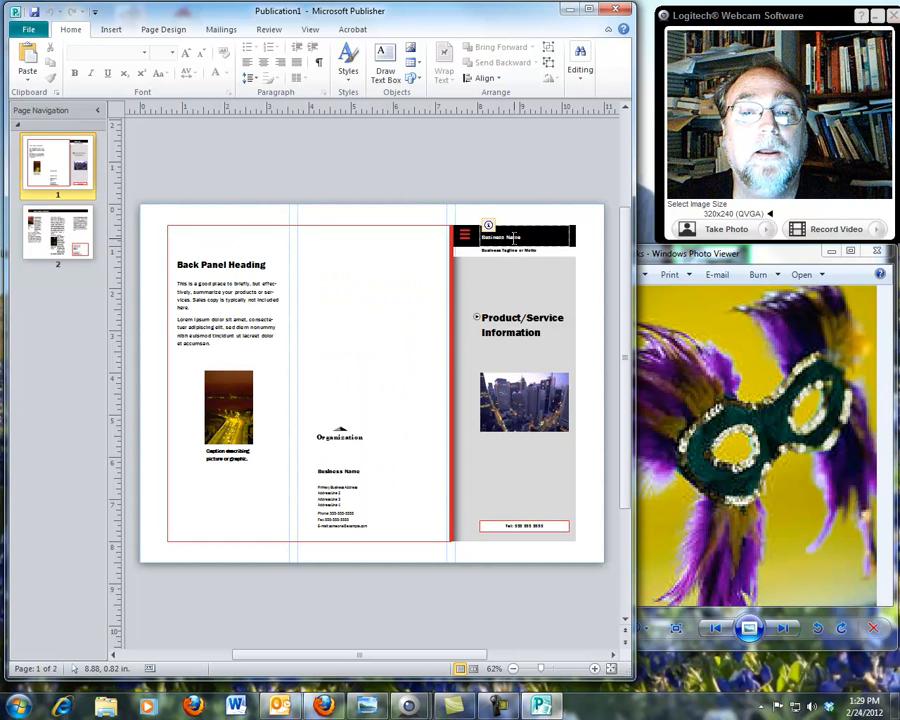
Step: Replace the business name in the front panel's black banner with "My Non Profit"
{"action": "double_click", "coordinate": [512, 237]}
{"action": "left_click", "coordinate": [526, 237]}
{"action": "left_click_drag", "start_coordinate": [526, 237], "coordinate": [487, 240]}
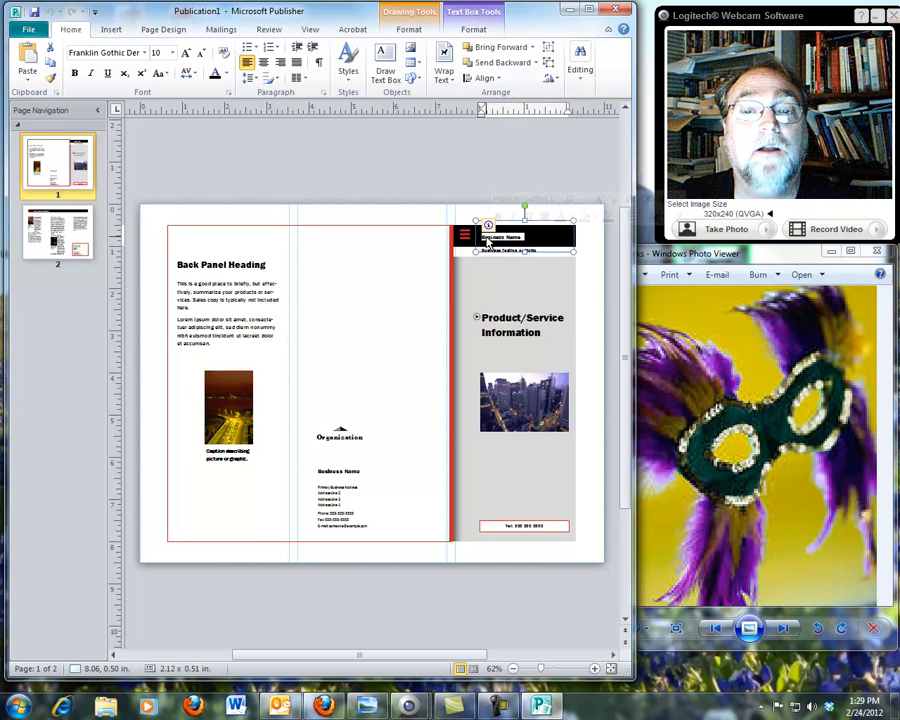
{"action": "key", "text": "Delete"}
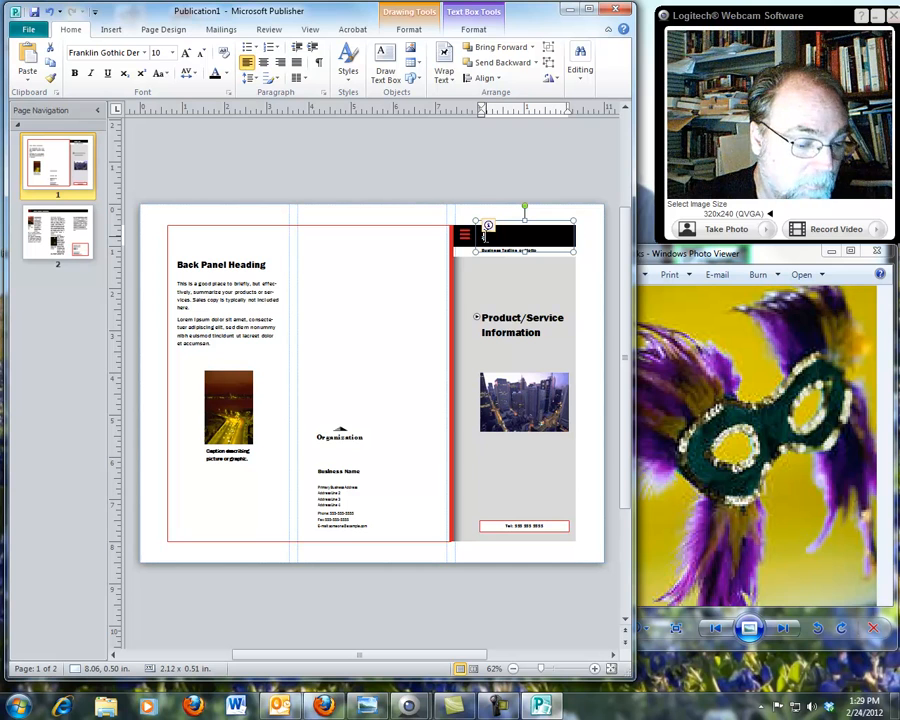
{"action": "key", "text": "Escape"}
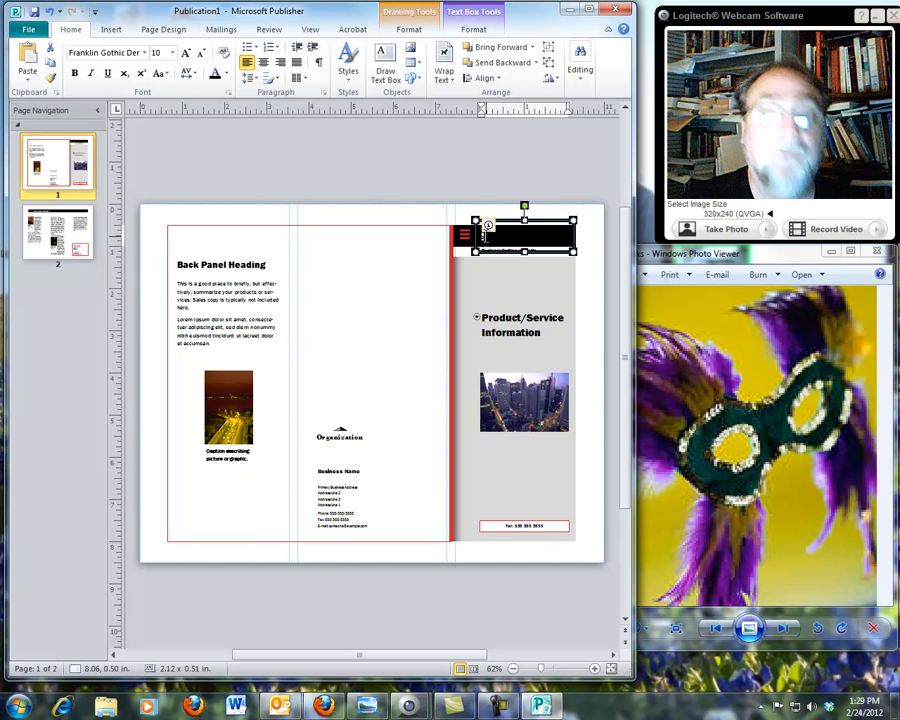
{"action": "type", "text": "My Non Profit"}
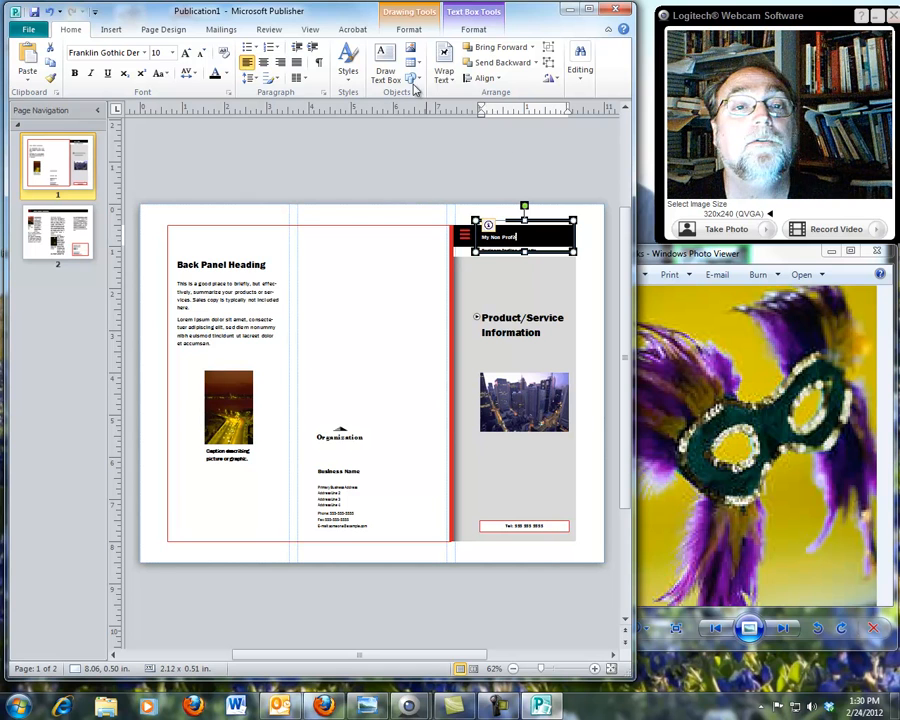
Step: Replace the tagline below the front panel's business name with "Helping People Like Me"
{"action": "left_click", "coordinate": [310, 30]}
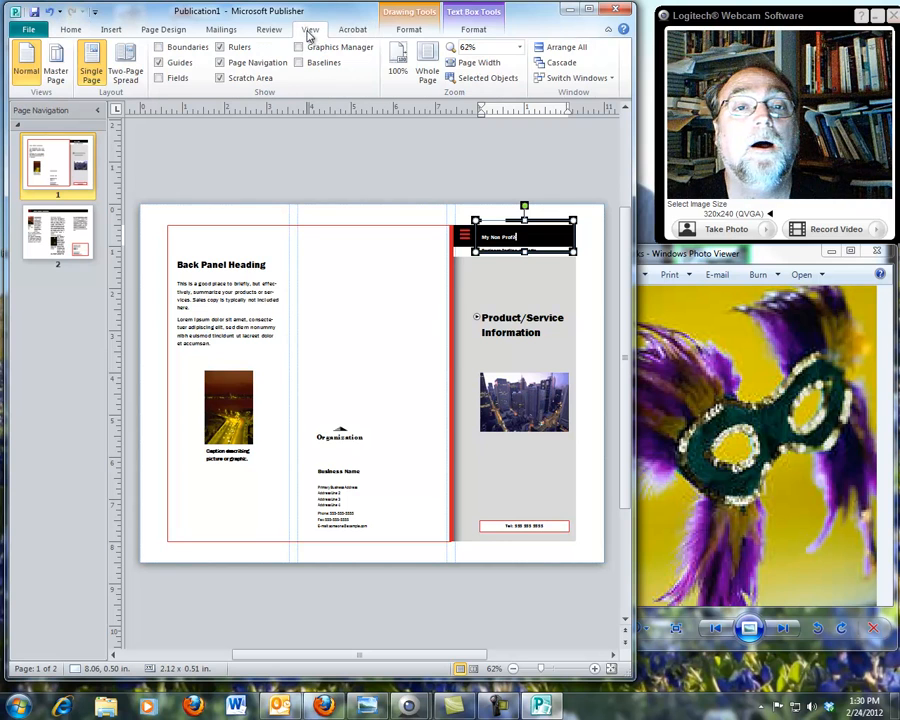
{"action": "left_click", "coordinate": [399, 62]}
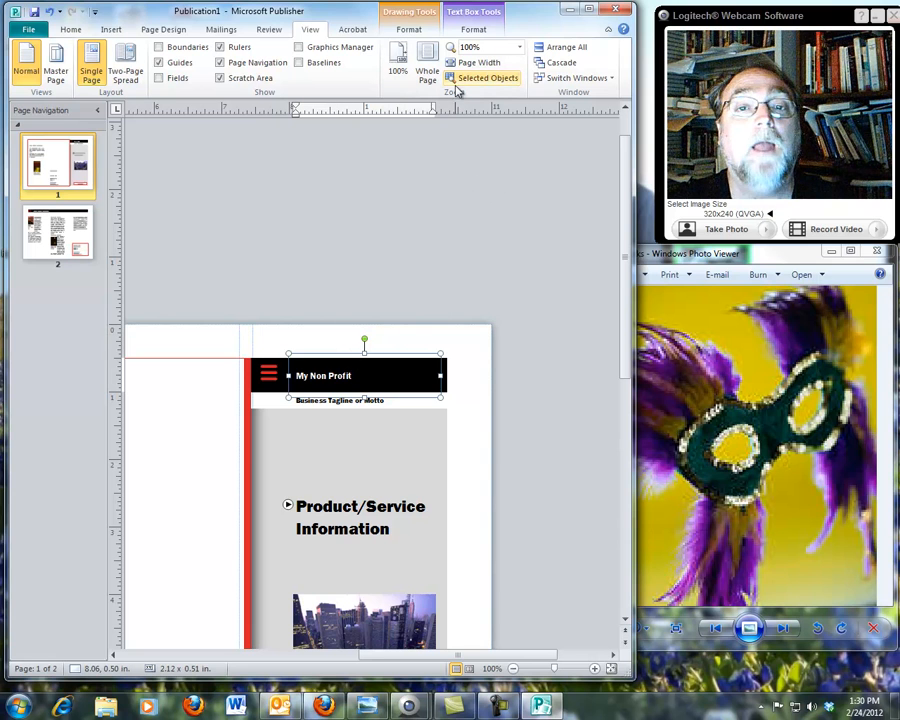
{"action": "left_click", "coordinate": [478, 47]}
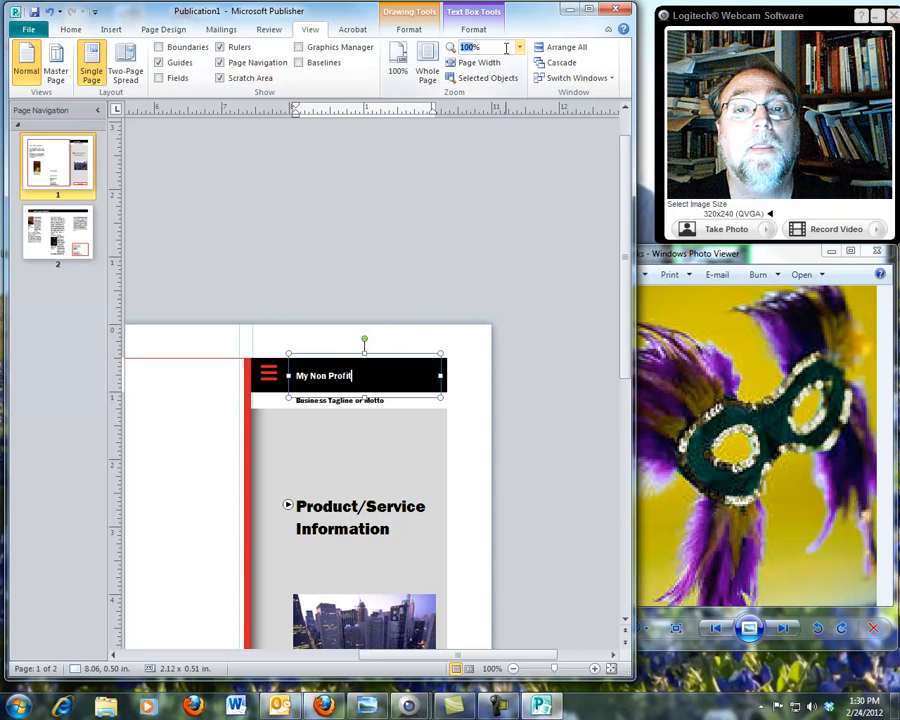
{"action": "left_click", "coordinate": [519, 47]}
{"action": "left_click", "coordinate": [487, 95]}
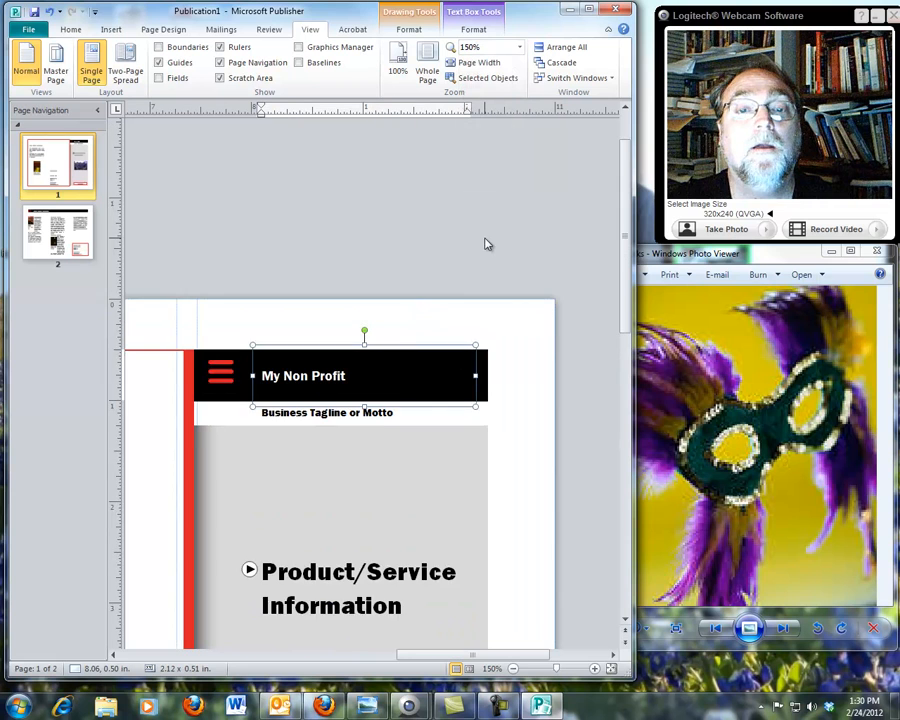
{"action": "scroll", "coordinate": [487, 243], "scroll_direction": "down", "scroll_amount": 1}
{"action": "left_click", "coordinate": [422, 334]}
{"action": "left_click", "coordinate": [293, 342]}
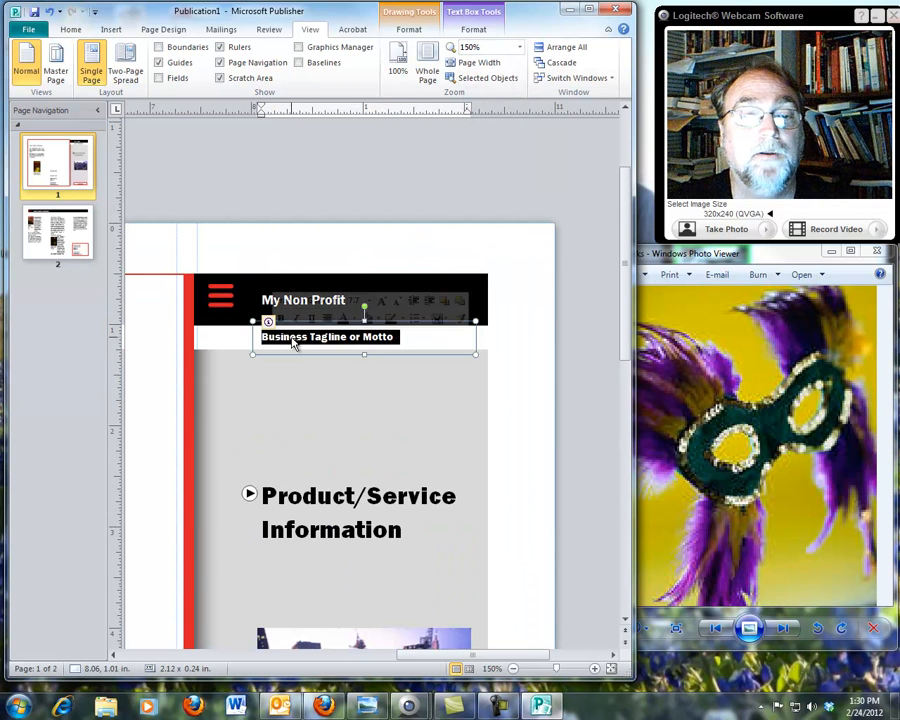
{"action": "type", "text": "Helping Pe"}
{"action": "key", "text": "ctrl+a"}
{"action": "type", "text": "eop"}
{"action": "key", "text": "BackSpace"}
{"action": "key", "text": "BackSpace"}
{"action": "key", "text": "BackSpace"}
{"action": "type", "text": "Helping People Like Me"}
Step: Insert the picture Oct08 012 from the Desktop onto the brochure's first page
{"action": "scroll", "coordinate": [490, 316], "scroll_direction": "down", "scroll_amount": 1}
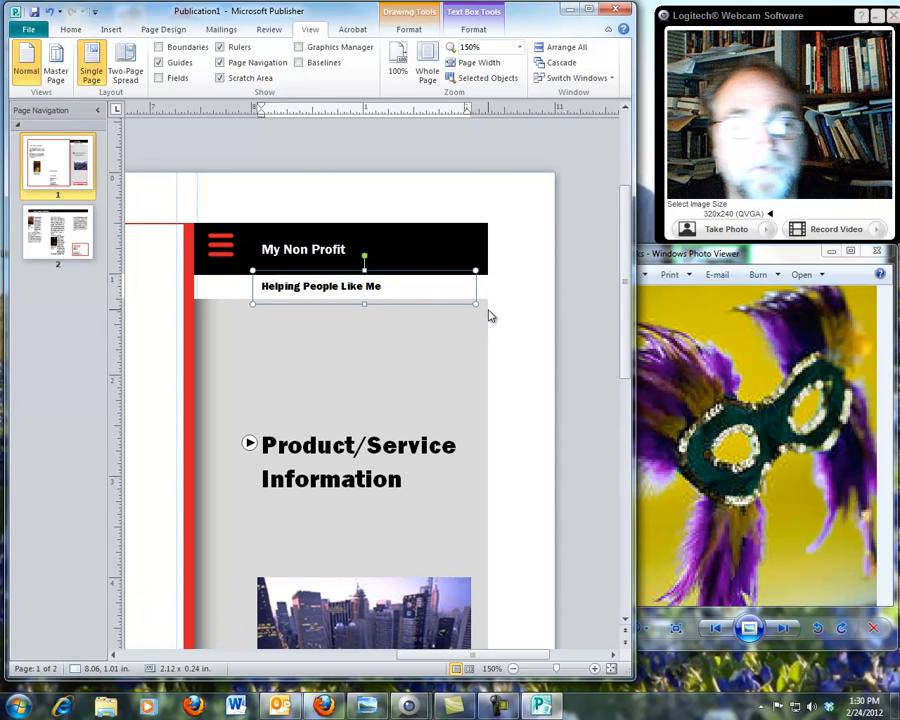
{"action": "scroll", "coordinate": [500, 314], "scroll_direction": "down", "scroll_amount": 2}
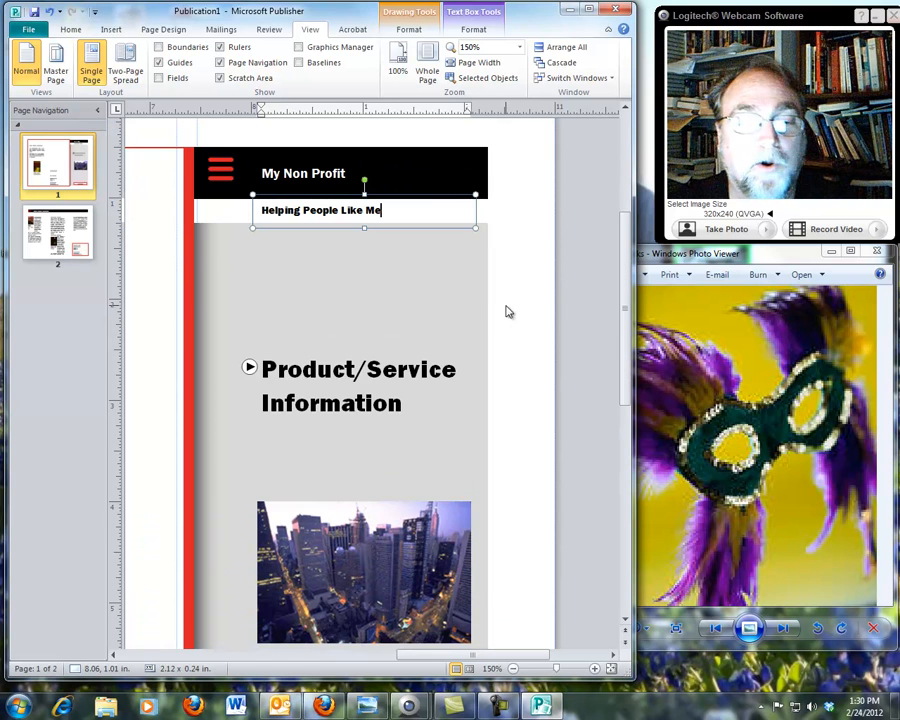
{"action": "left_click", "coordinate": [520, 48]}
{"action": "left_click", "coordinate": [476, 134]}
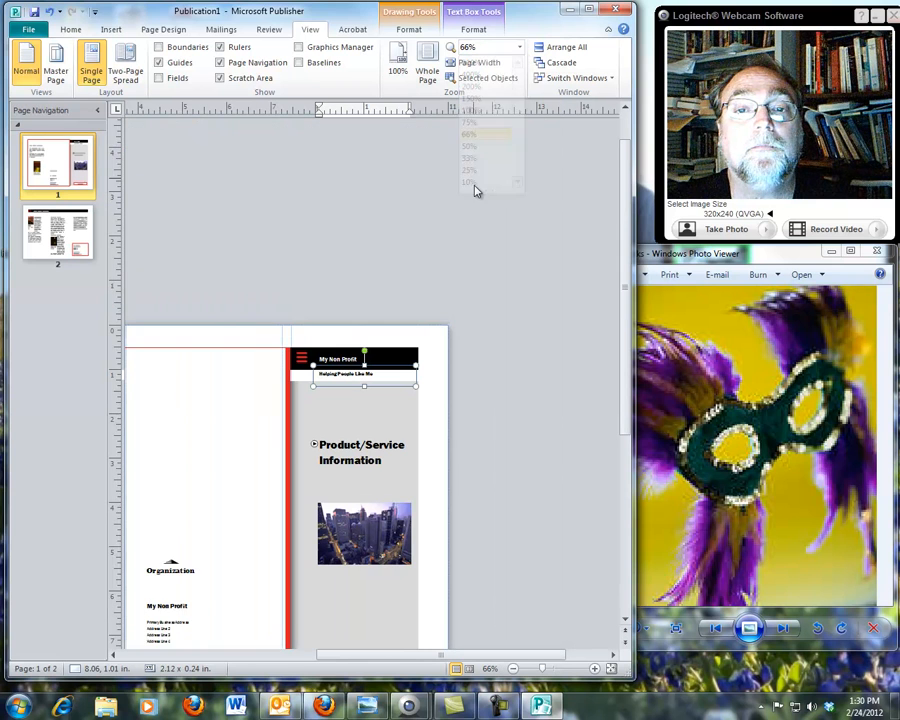
{"action": "scroll", "coordinate": [496, 265], "scroll_direction": "down", "scroll_amount": 3}
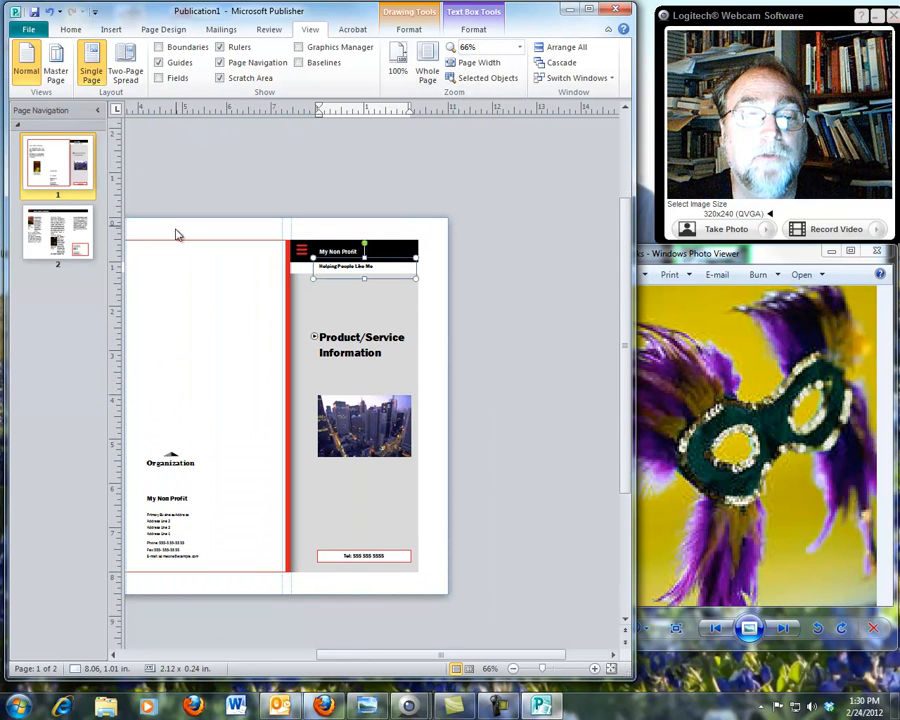
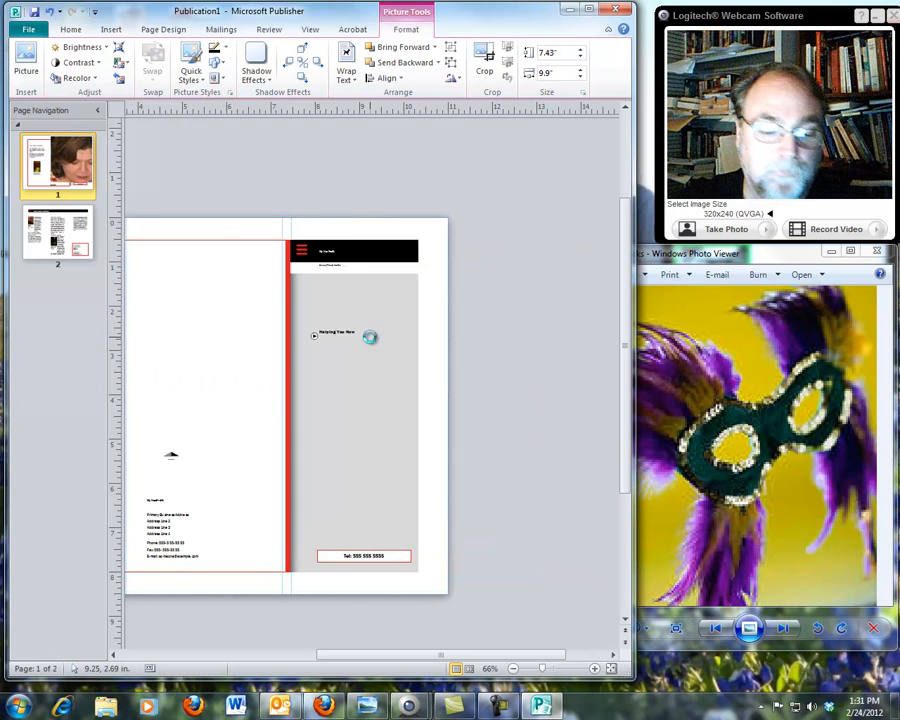
{"action": "left_click", "coordinate": [112, 30]}
{"action": "left_click", "coordinate": [122, 56]}
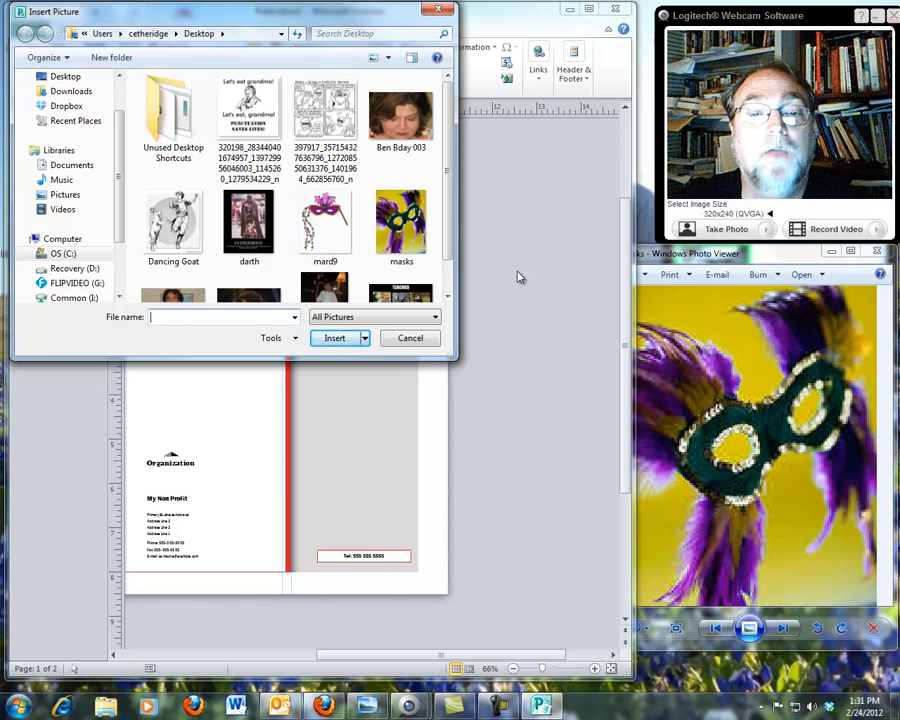
{"action": "left_click_drag", "start_coordinate": [420, 12], "coordinate": [364, 61]}
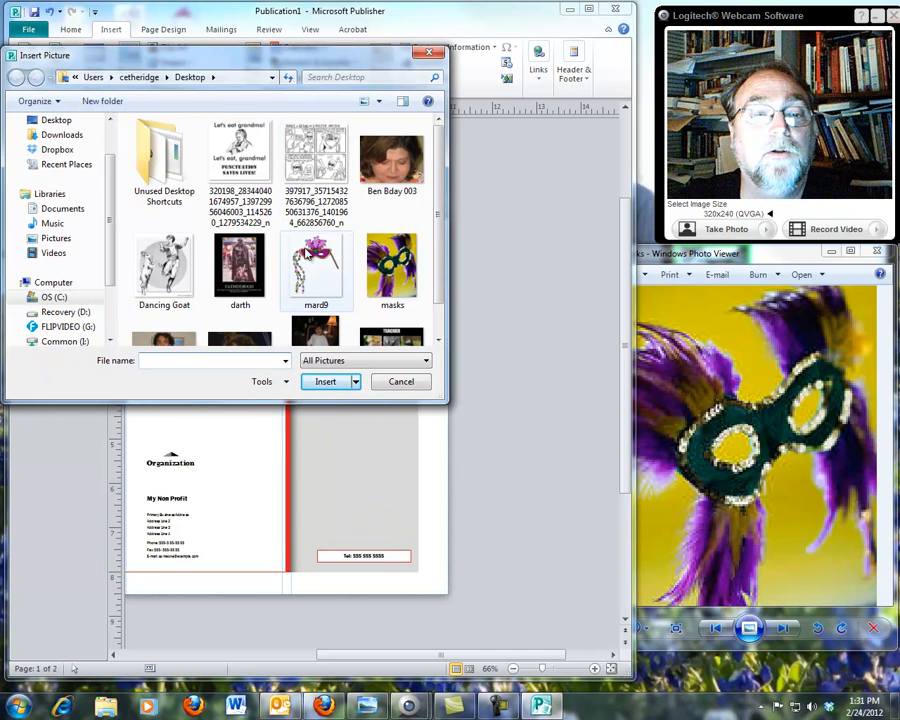
{"action": "scroll", "coordinate": [435, 250], "scroll_direction": "down", "scroll_amount": 1}
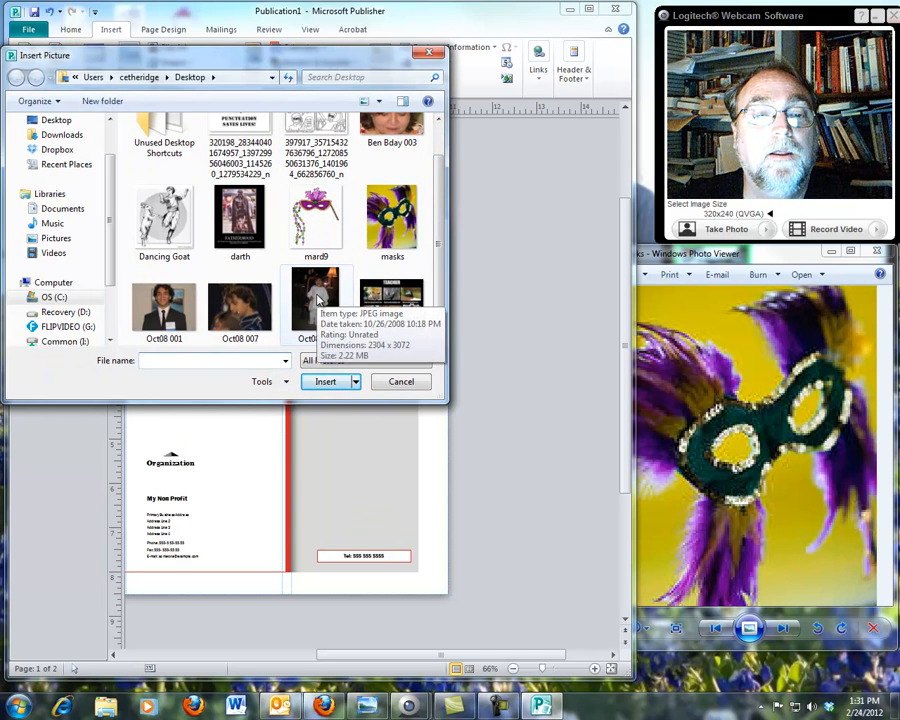
{"action": "double_click", "coordinate": [318, 298]}
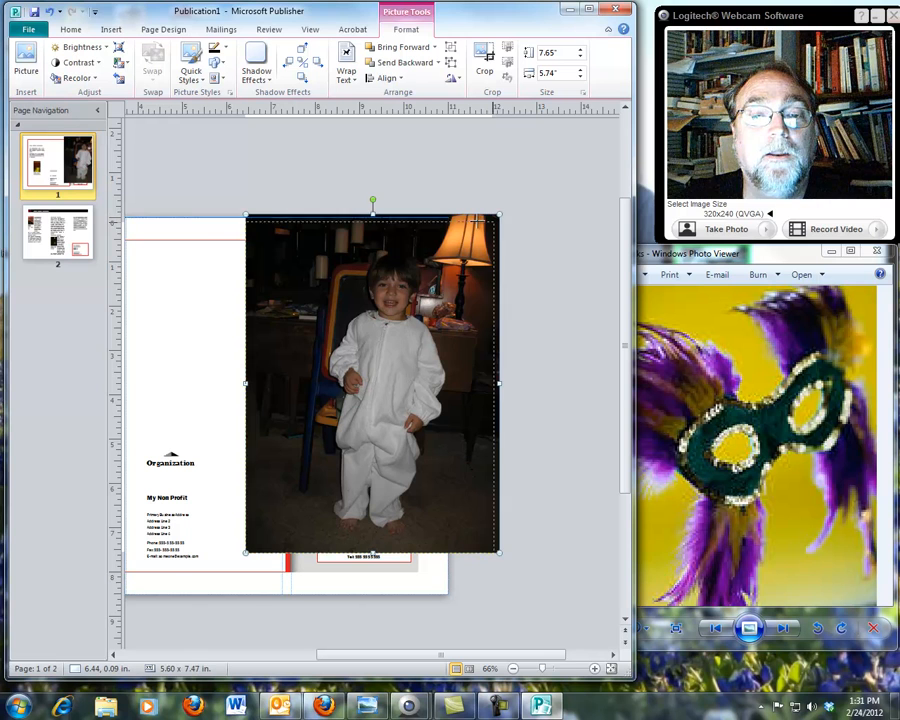
Step: Shrink the inserted picture to about 2.56 by 3.41 inches and place it below the "Helping You Now" heading on the front panel
{"action": "left_click_drag", "start_coordinate": [500, 213], "coordinate": [391, 357]}
{"action": "left_click_drag", "start_coordinate": [304, 400], "coordinate": [343, 369]}
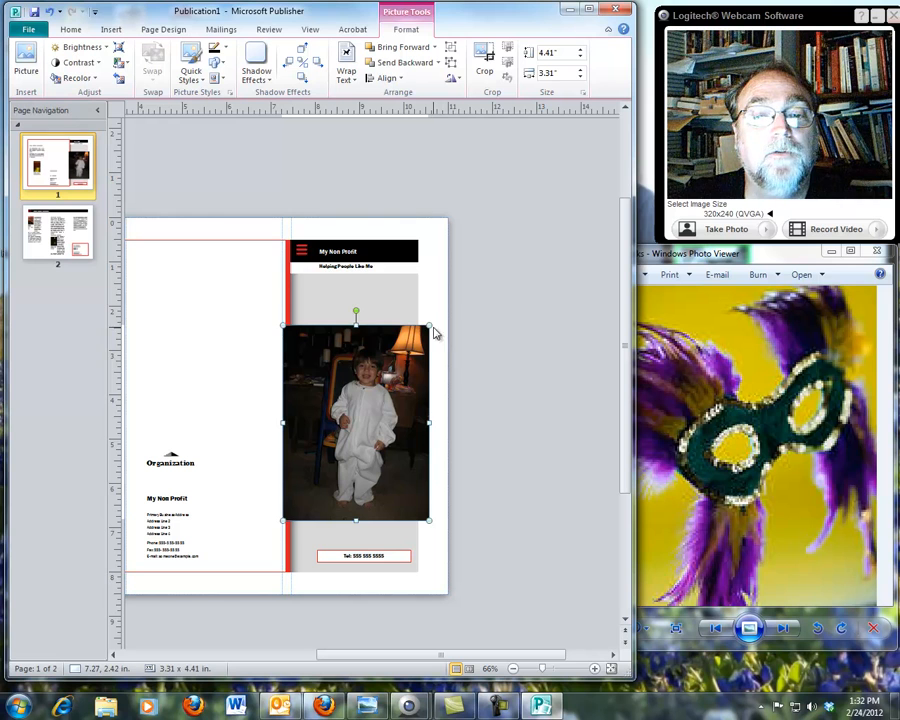
{"action": "left_click_drag", "start_coordinate": [432, 326], "coordinate": [404, 361]}
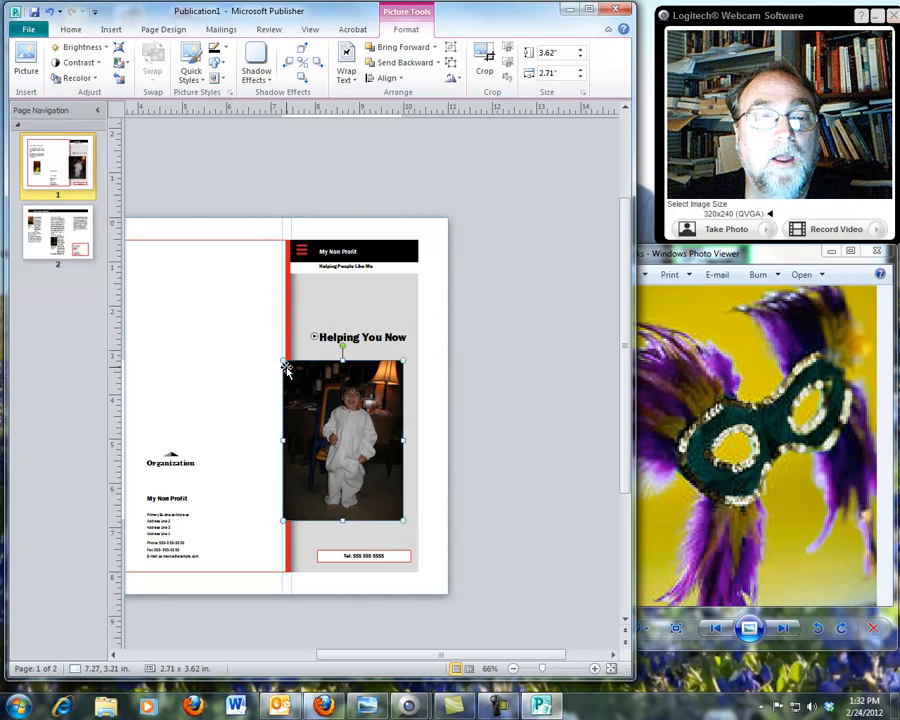
{"action": "left_click_drag", "start_coordinate": [278, 358], "coordinate": [290, 370]}
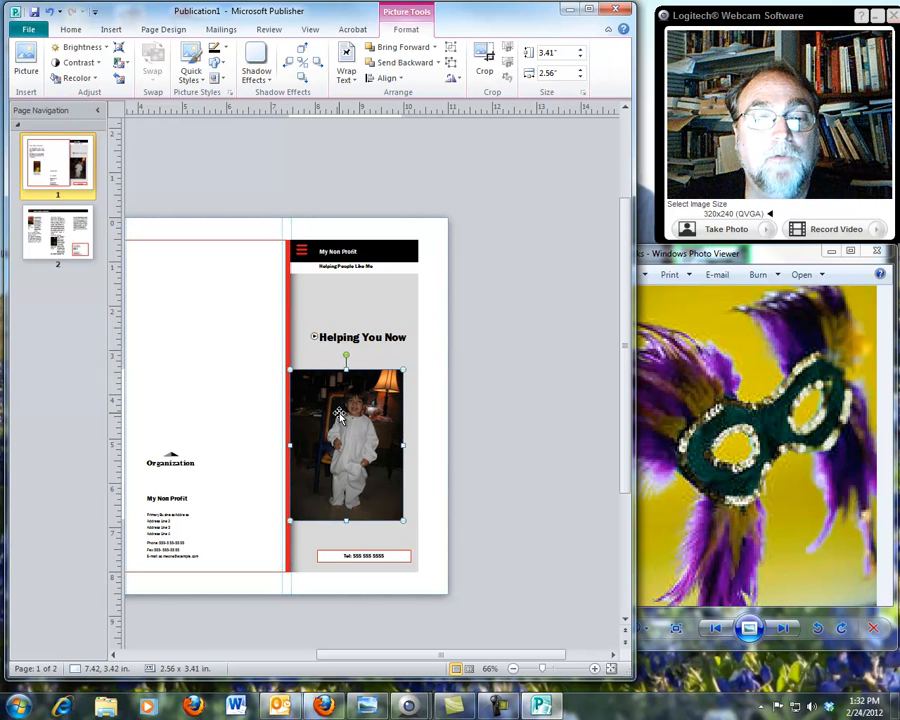
Step: Reposition the front panel picture closer to the "Helping You Now" heading and resize it to about 2.52 by 3.36 inches
{"action": "left_click_drag", "start_coordinate": [335, 415], "coordinate": [342, 406]}
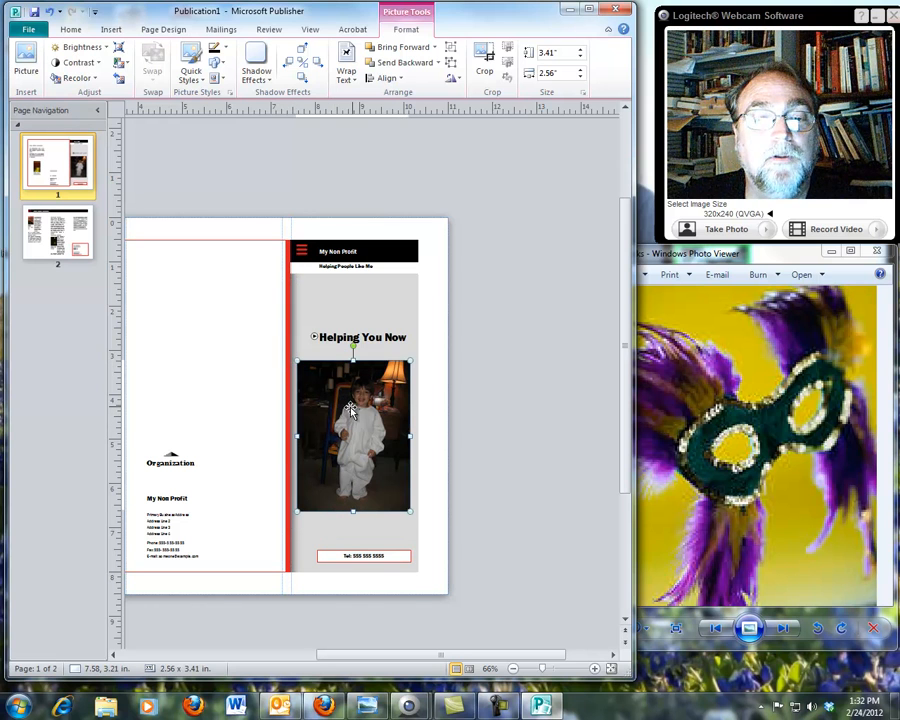
{"action": "mouse_move", "coordinate": [413, 356]}
{"action": "left_mouse_down"}
{"action": "mouse_move", "coordinate": [478, 303]}
{"action": "mouse_move", "coordinate": [437, 363]}
{"action": "mouse_move", "coordinate": [411, 370]}
{"action": "left_mouse_up"}
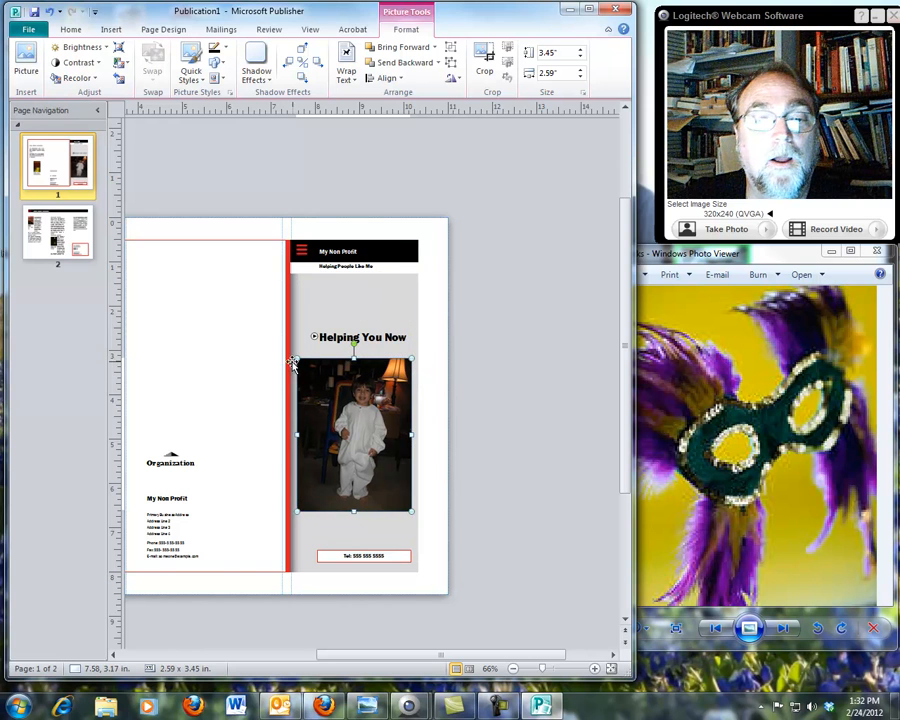
{"action": "left_click_drag", "start_coordinate": [295, 365], "coordinate": [300, 366]}
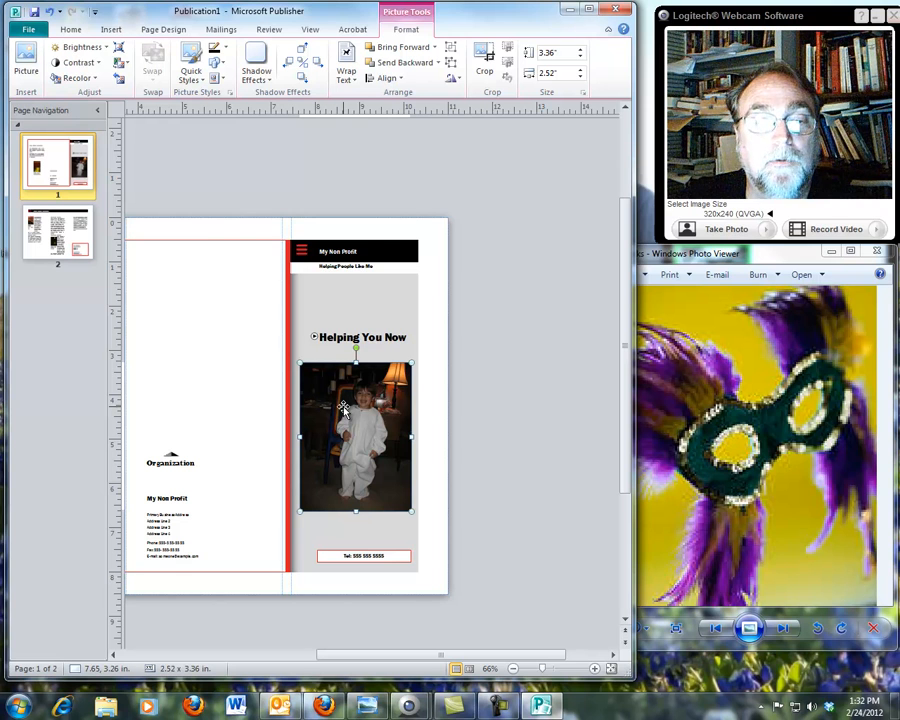
Step: Set the front panel picture's height to 3.459 inches with its aspect ratio locked
{"action": "right_click", "coordinate": [364, 425]}
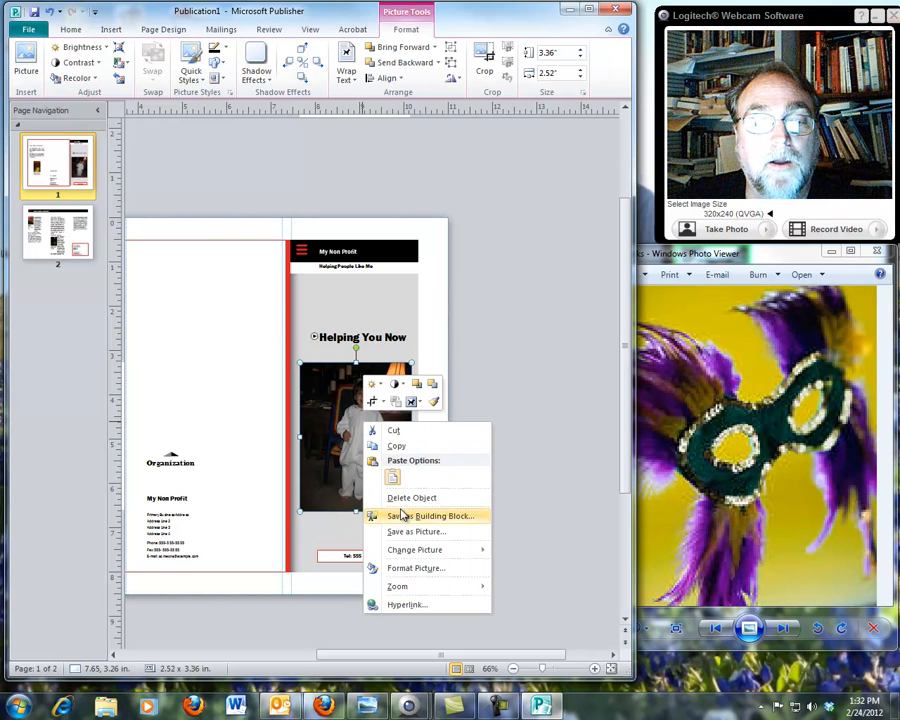
{"action": "left_click", "coordinate": [416, 569]}
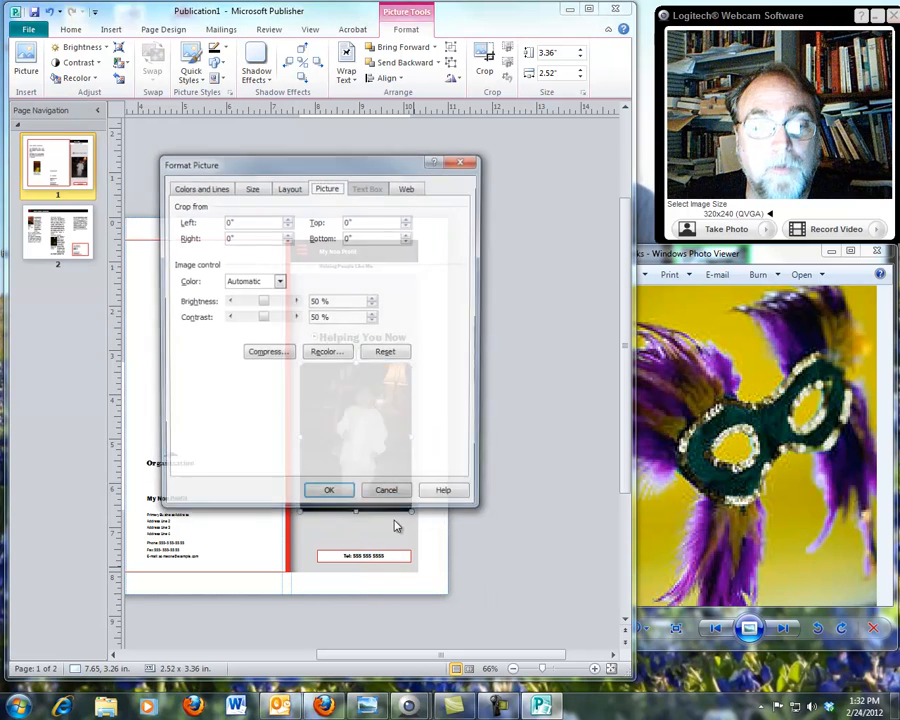
{"action": "left_click", "coordinate": [253, 189]}
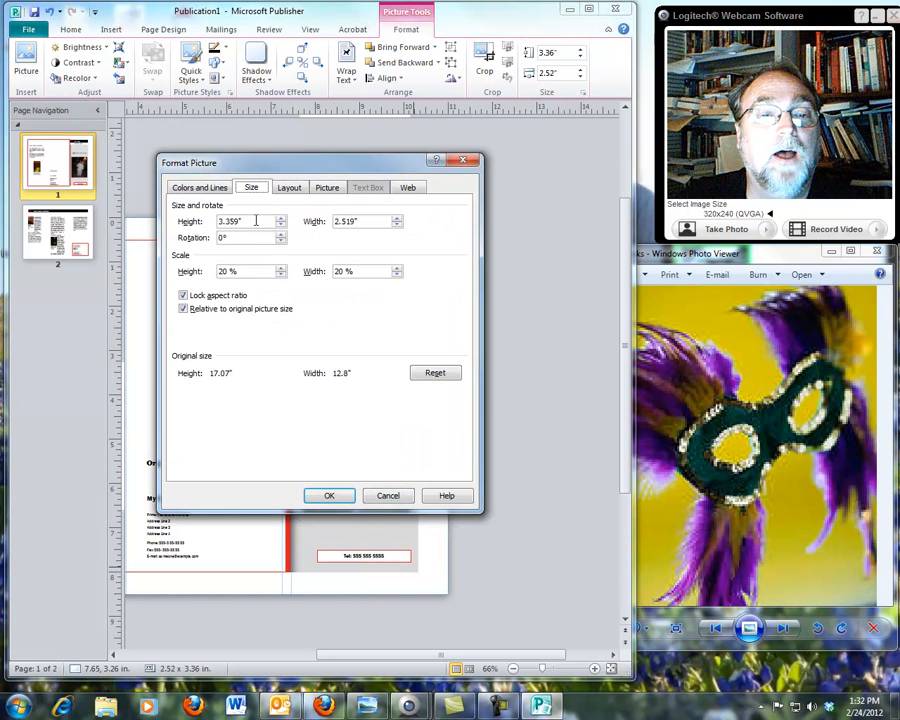
{"action": "left_click", "coordinate": [282, 219]}
{"action": "left_click", "coordinate": [282, 219]}
{"action": "left_click", "coordinate": [282, 219]}
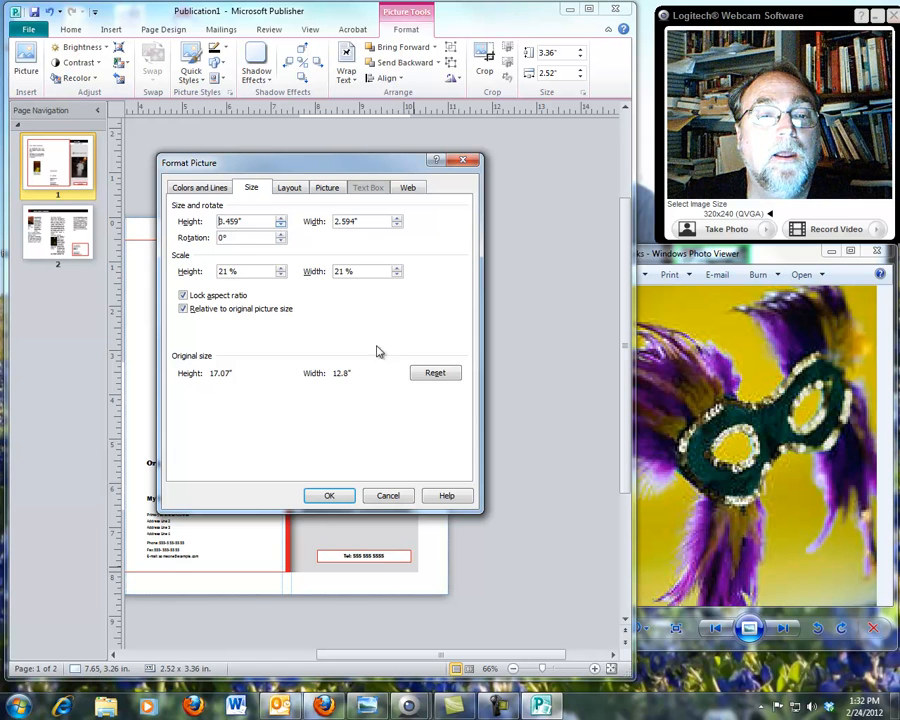
{"action": "left_click", "coordinate": [330, 496]}
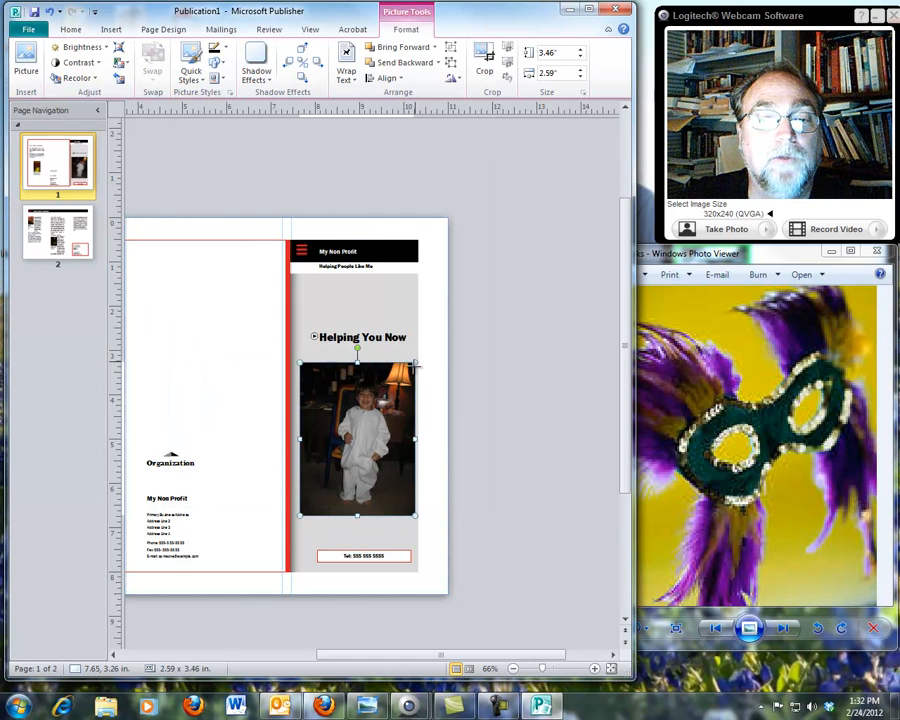
Step: Shrink the front panel picture to about 2.53 by 3.37 inches and align it with the grey panel's right edge
{"action": "left_click_drag", "start_coordinate": [414, 362], "coordinate": [412, 366]}
{"action": "left_click_drag", "start_coordinate": [375, 403], "coordinate": [380, 395]}
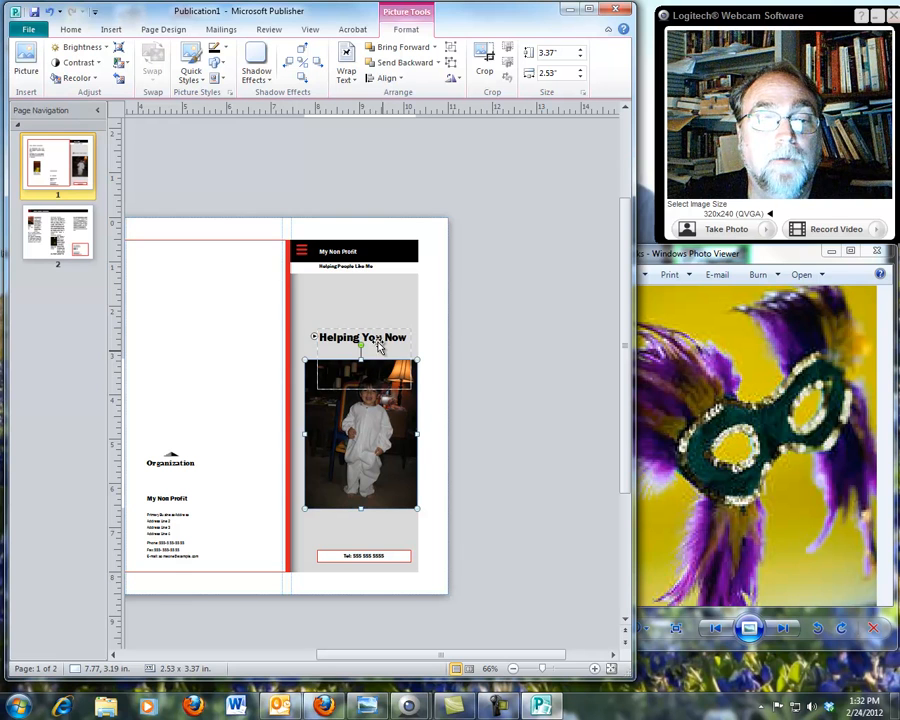
Step: Replace the placeholder telephone number in the red-outlined box below the front panel picture with the organization's phone number
{"action": "left_click", "coordinate": [385, 557]}
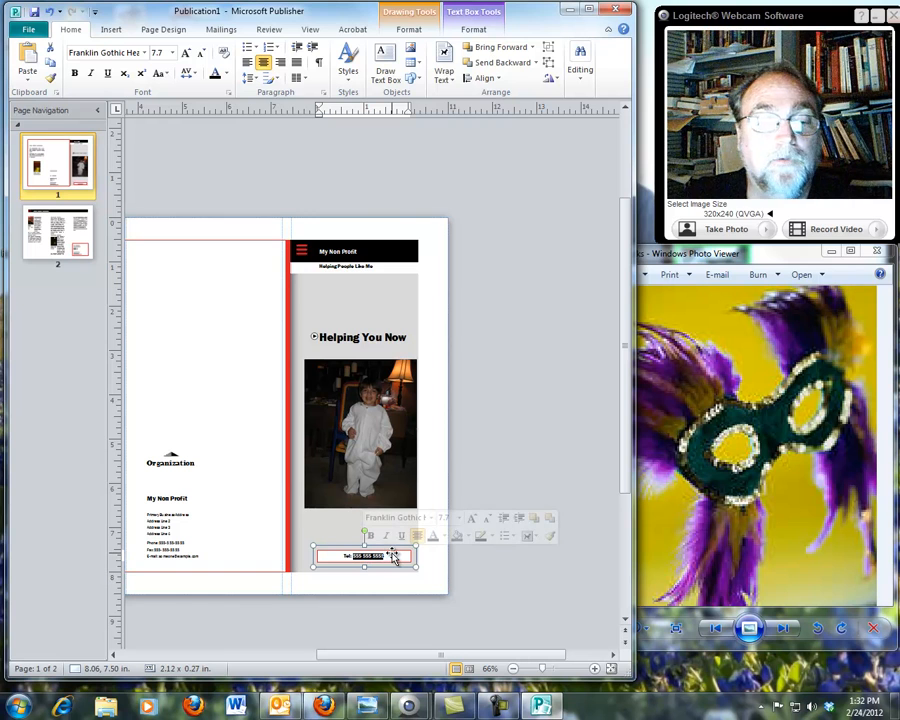
{"action": "type", "text": "5"}
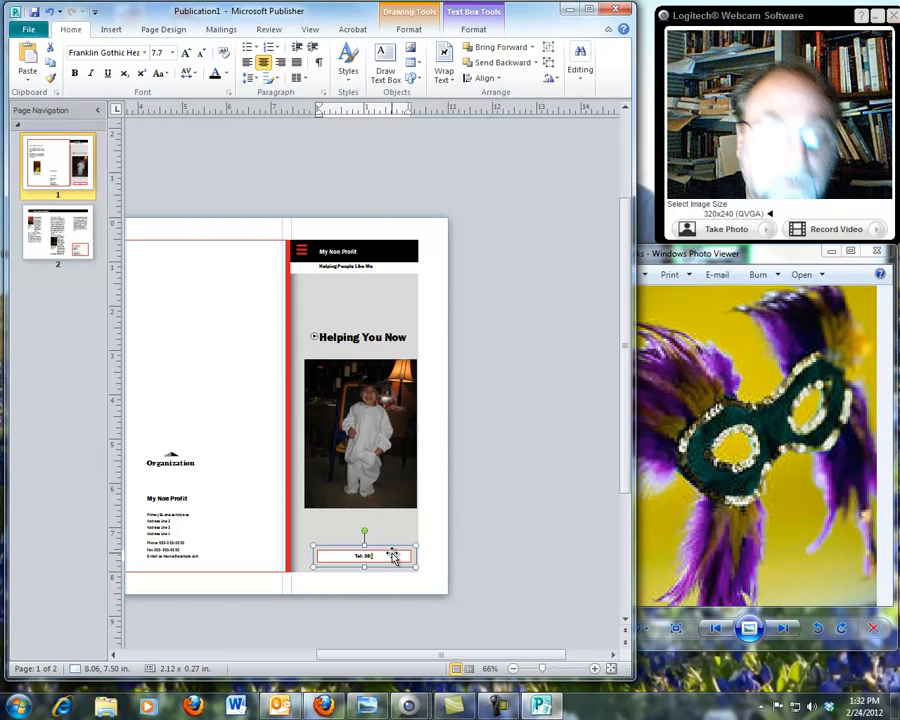
{"action": "type", "text": "85-222-2222"}
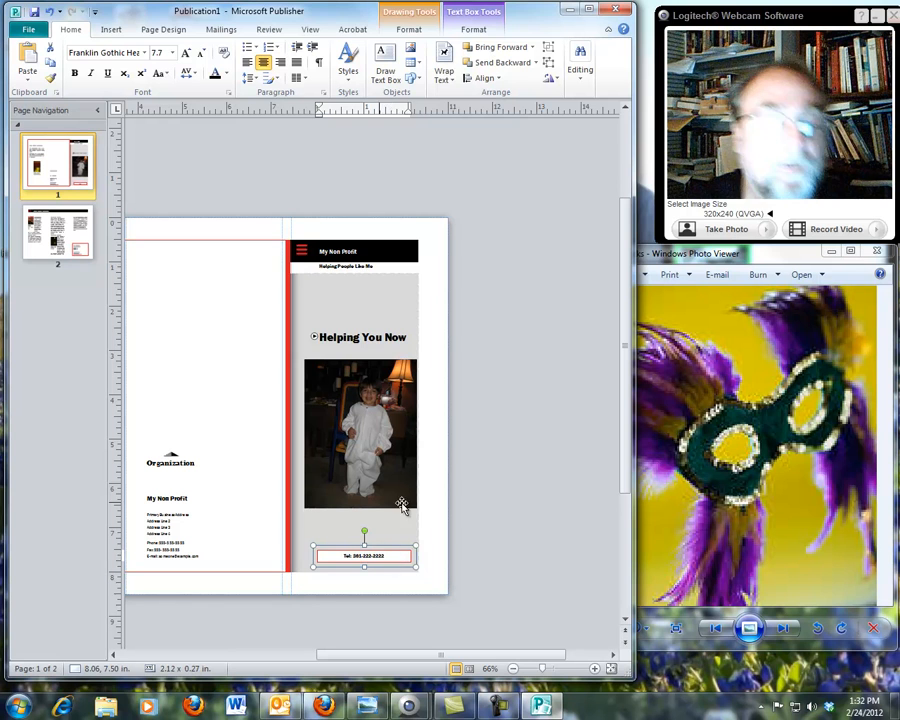
{"action": "left_click", "coordinate": [480, 500]}
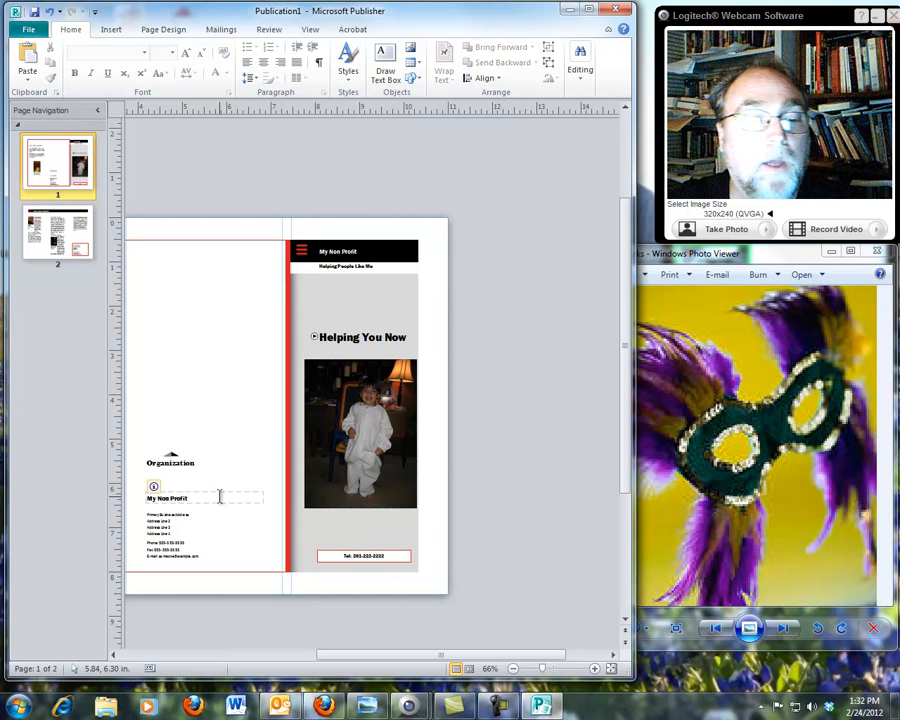
Step: Shift the large red-outlined rectangle on page 1 right and slightly down, to about 1.36, 0.63 inches
{"action": "left_click_drag", "start_coordinate": [197, 363], "coordinate": [243, 364]}
{"action": "left_click", "coordinate": [484, 279]}
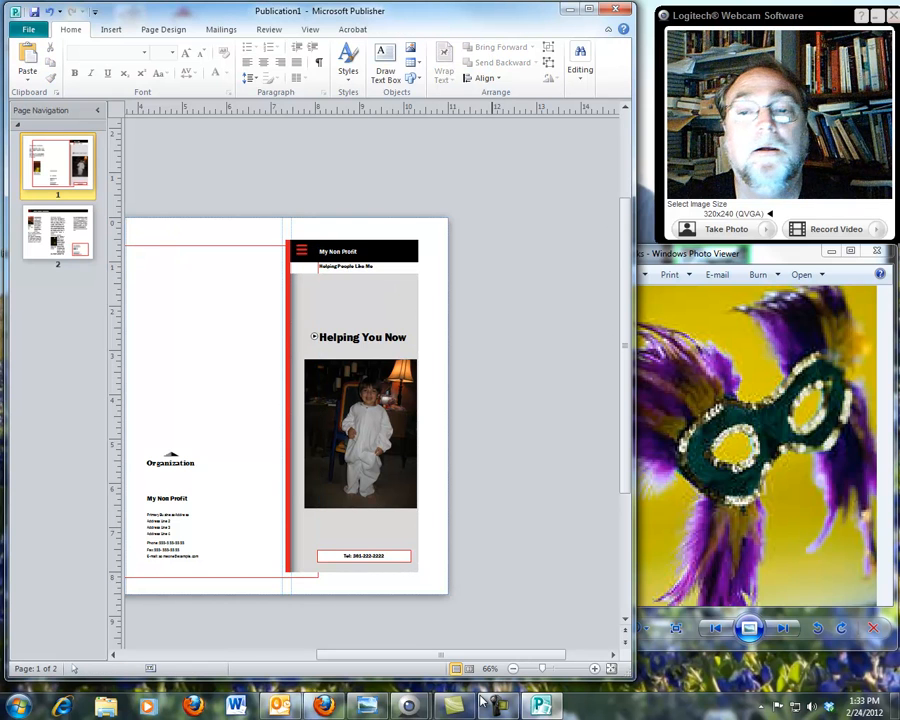
{"action": "left_click_drag", "start_coordinate": [489, 655], "coordinate": [423, 654]}
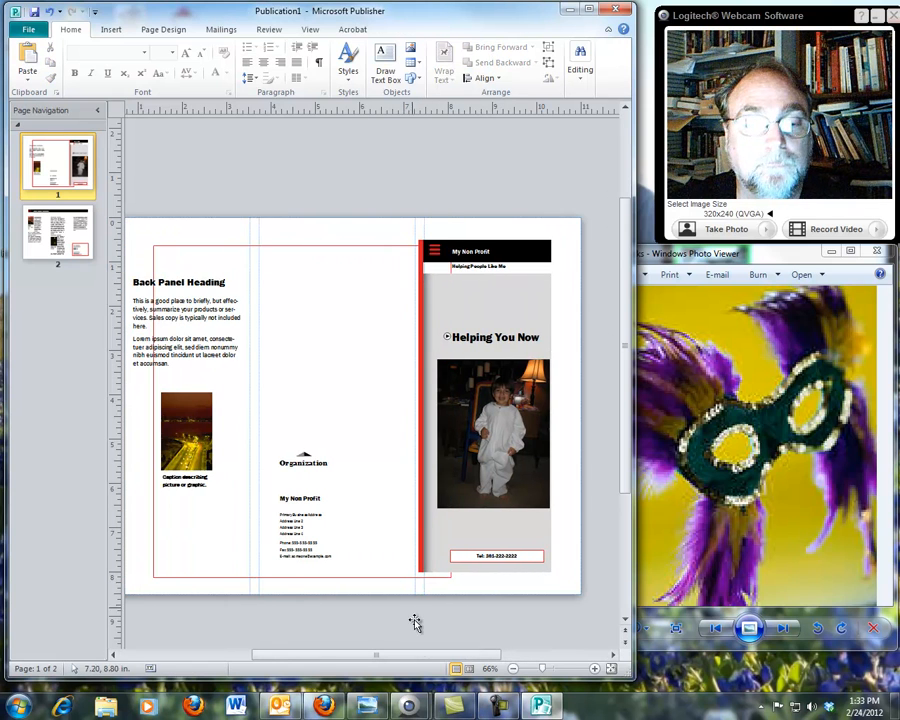
{"action": "left_click", "coordinate": [338, 338]}
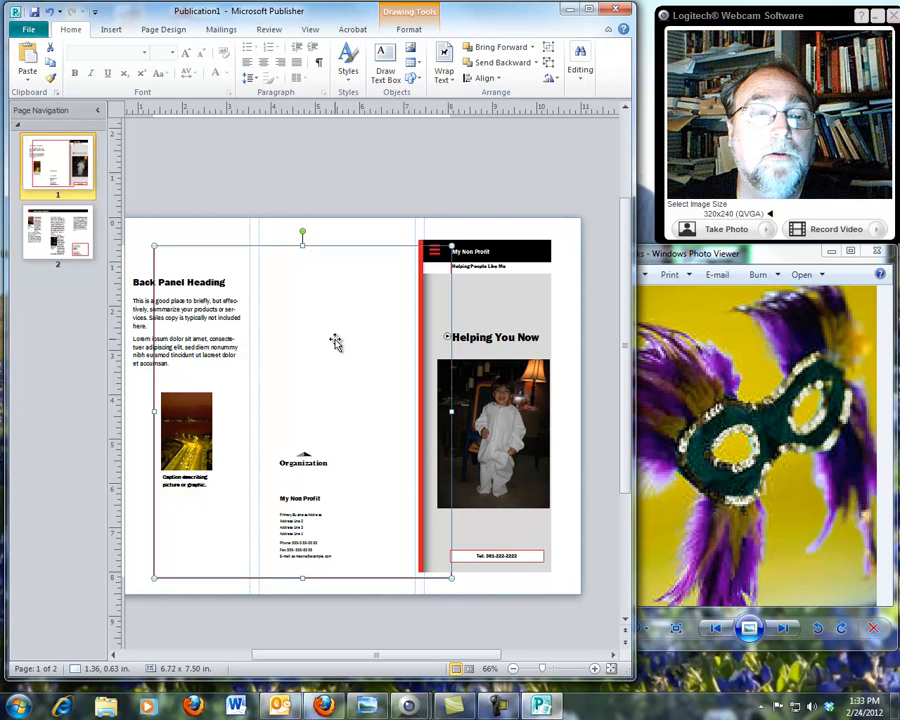
{"action": "left_click", "coordinate": [186, 288]}
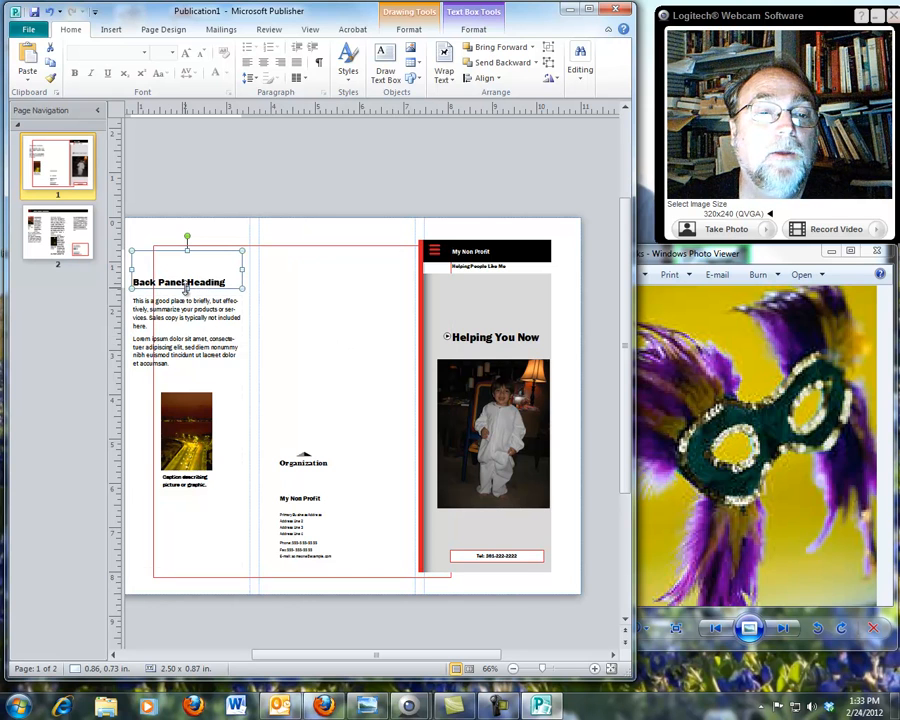
{"action": "left_click", "coordinate": [315, 345]}
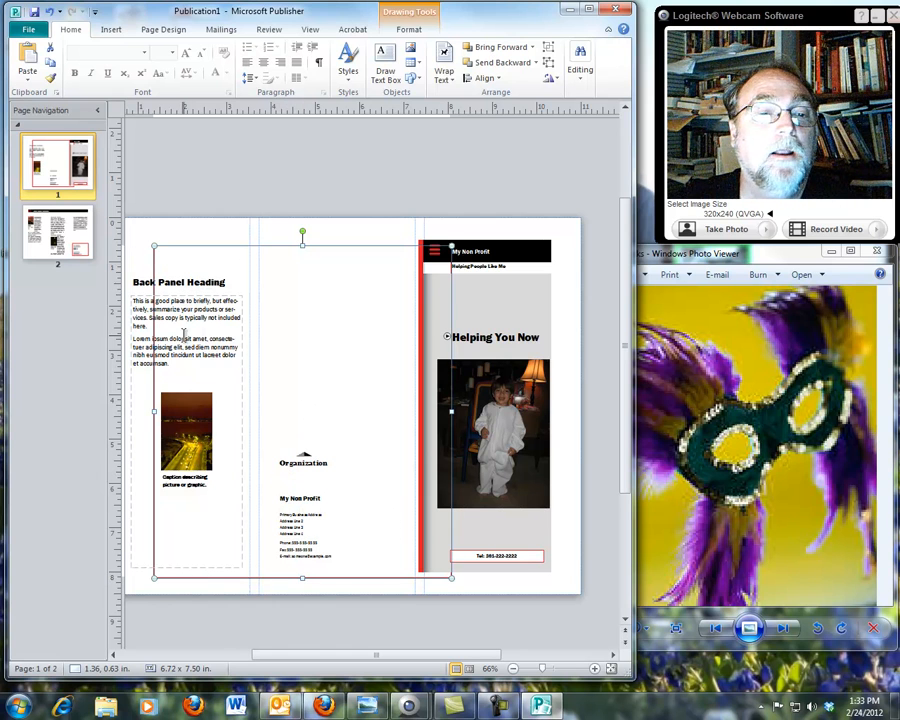
Step: Replace the back panel heading with "Here When You Need Us"
{"action": "left_click", "coordinate": [222, 281]}
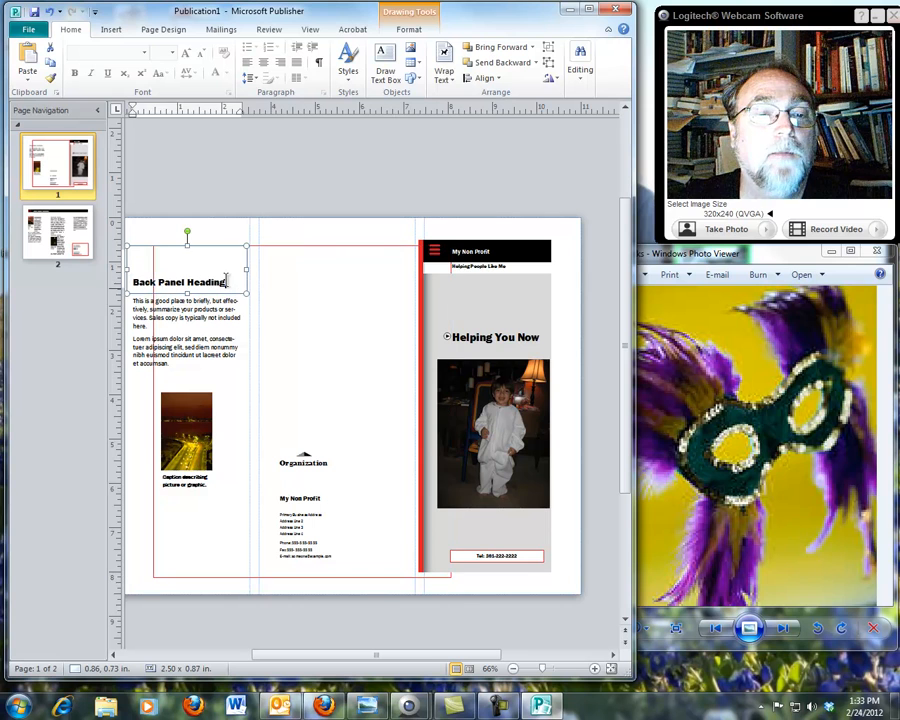
{"action": "triple_click", "coordinate": [226, 281]}
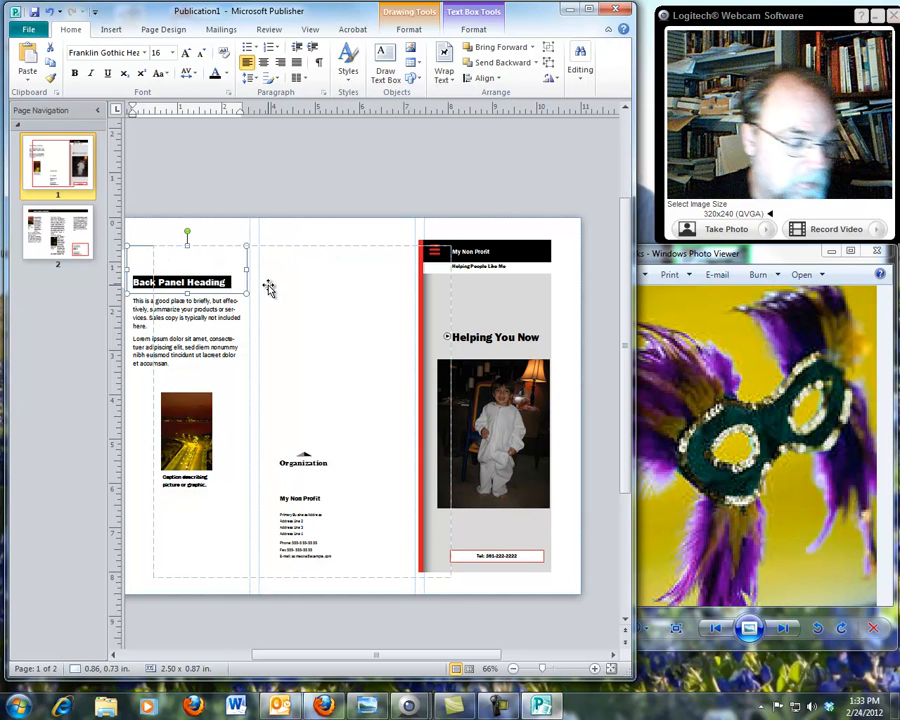
{"action": "key", "text": "BackSpace"}
{"action": "type", "text": "Here When"}
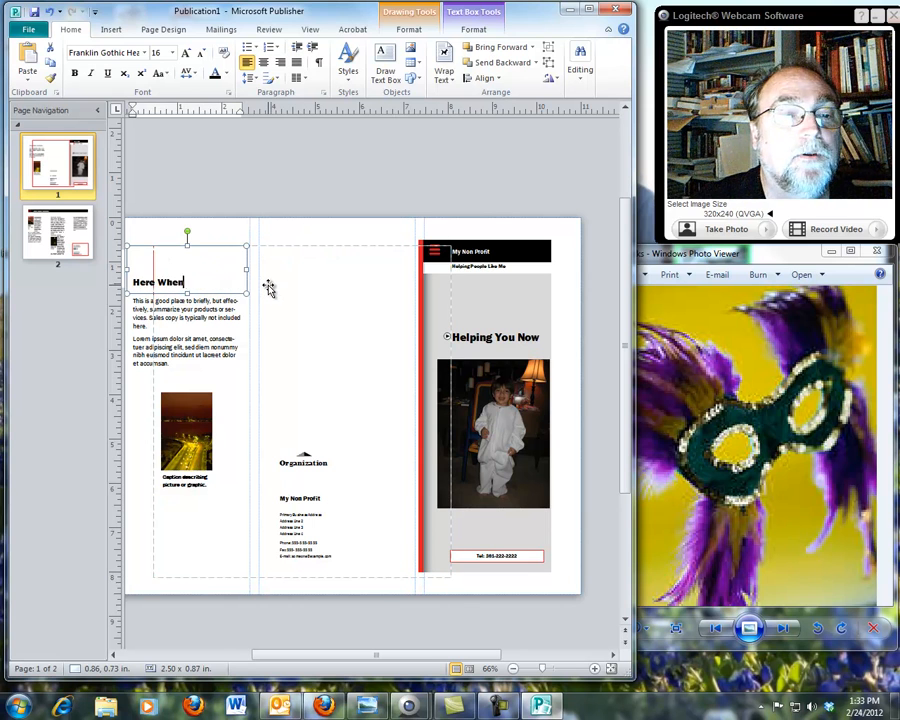
{"action": "type", "text": " You Need Us"}
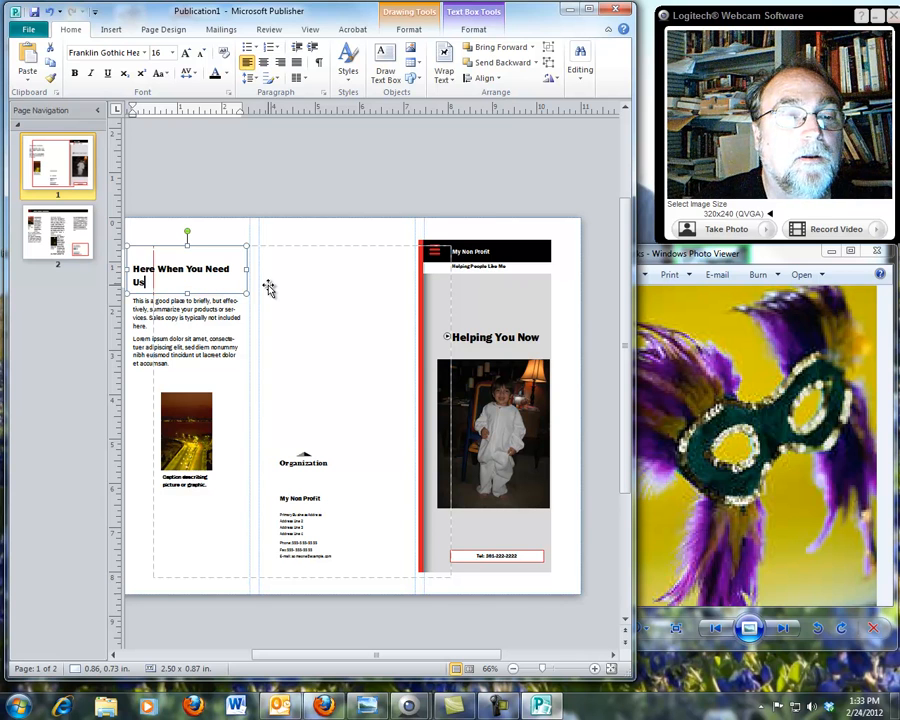
Step: Delete the back panel's placeholder picture with its caption and insert the photo of the young man in a suit from the Desktop
{"action": "left_click", "coordinate": [202, 410]}
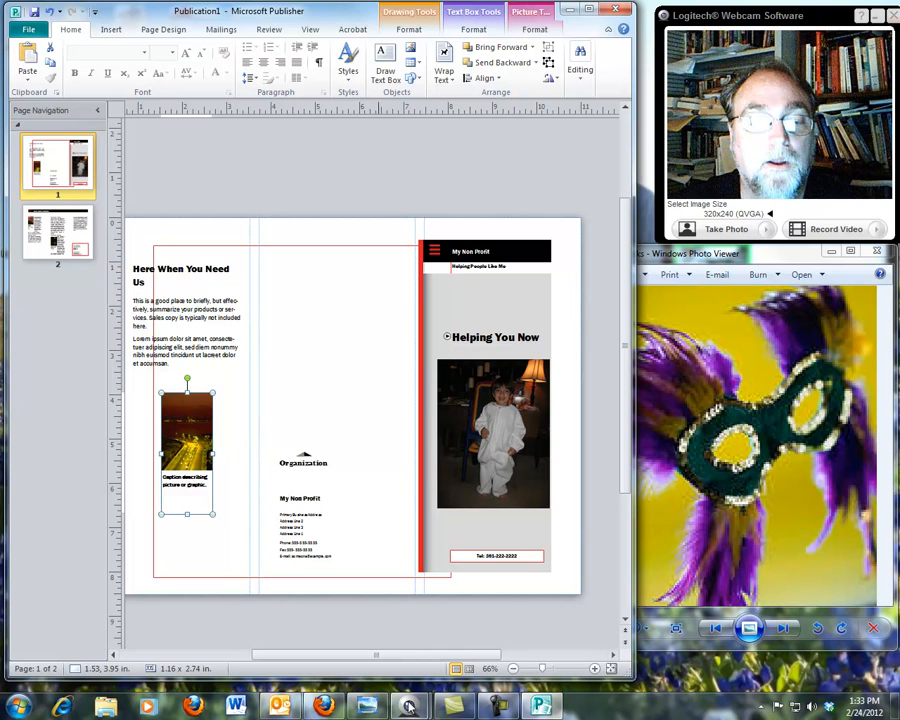
{"action": "key", "text": "Delete"}
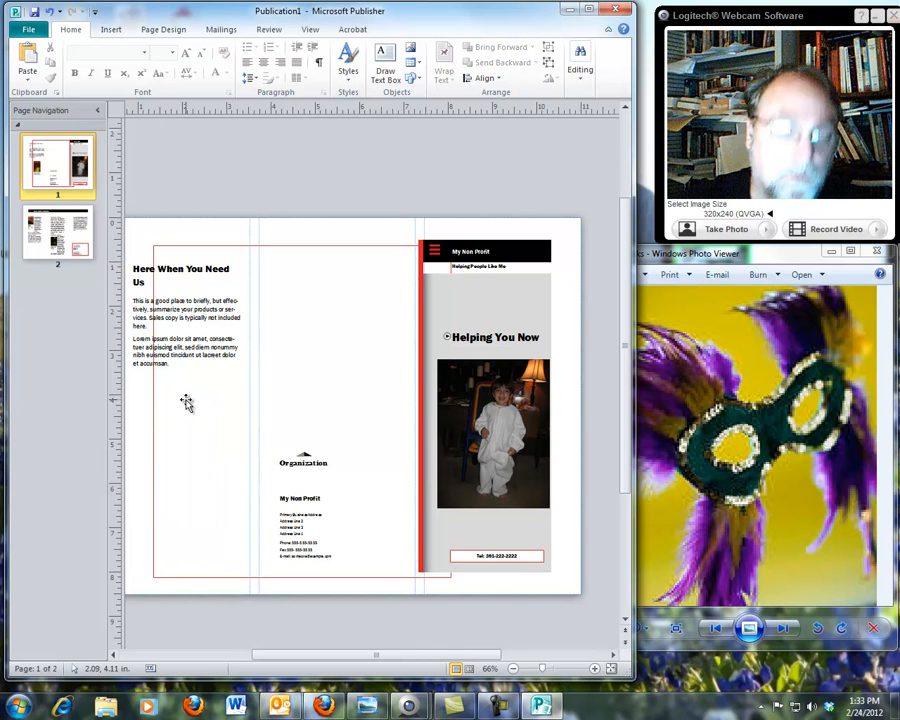
{"action": "left_click", "coordinate": [111, 29]}
{"action": "left_click", "coordinate": [127, 62]}
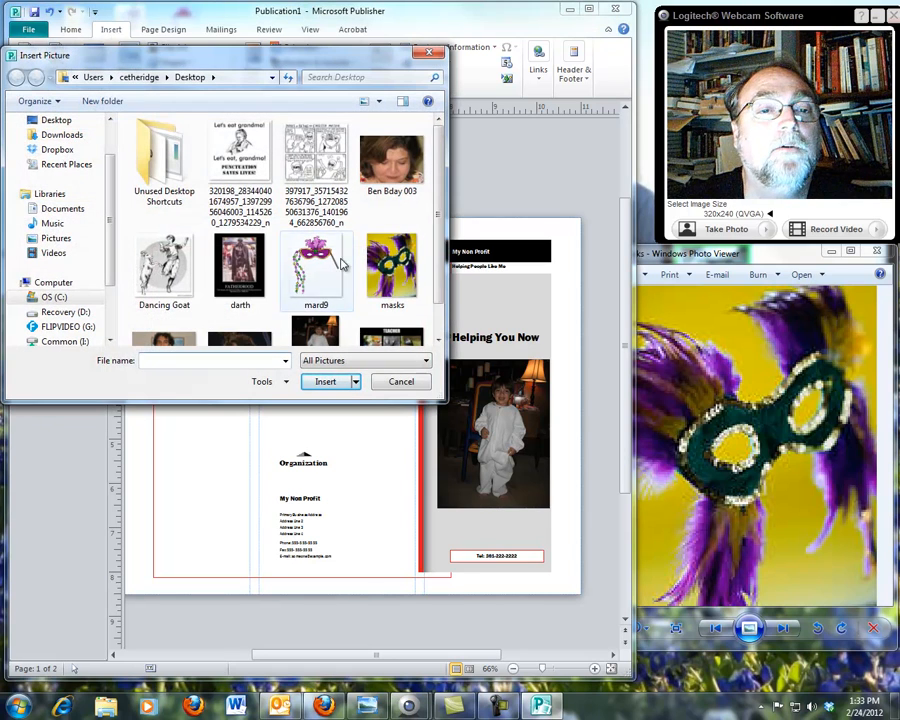
{"action": "scroll", "coordinate": [437, 220], "scroll_direction": "down", "scroll_amount": 1}
{"action": "double_click", "coordinate": [170, 316]}
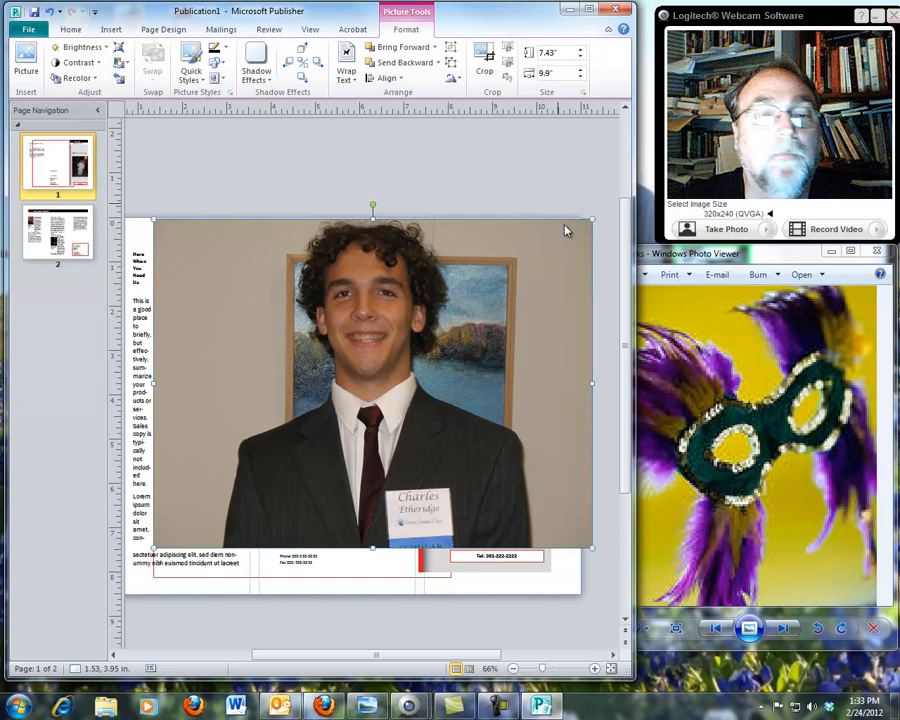
Step: Shrink the inserted portrait photo to about 2.59 by 1.94 inches and place it below the back panel's text
{"action": "left_click_drag", "start_coordinate": [592, 218], "coordinate": [414, 365]}
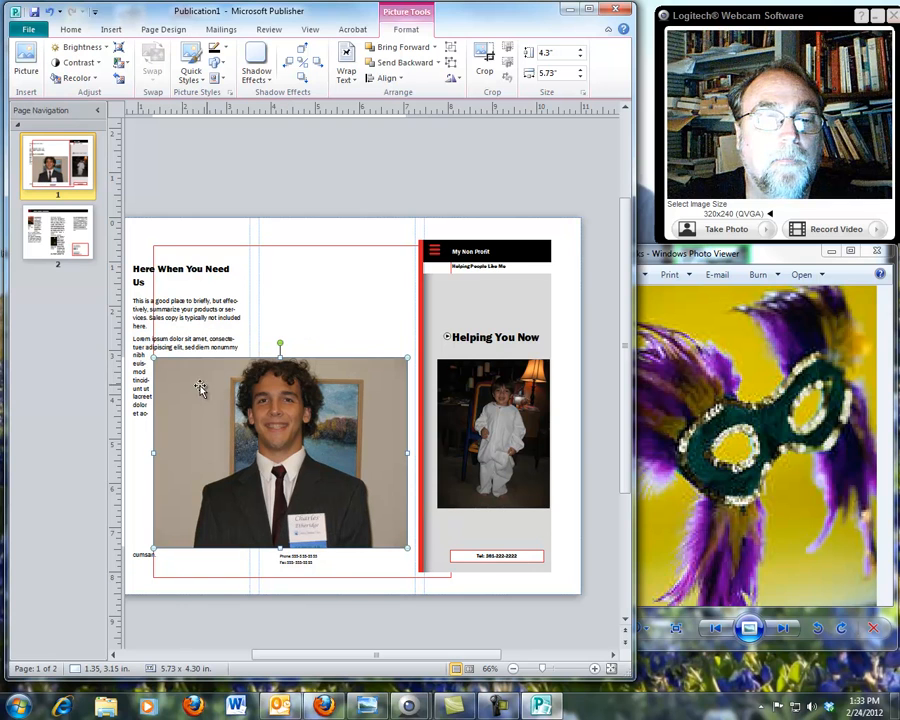
{"action": "left_click_drag", "start_coordinate": [151, 431], "coordinate": [152, 430]}
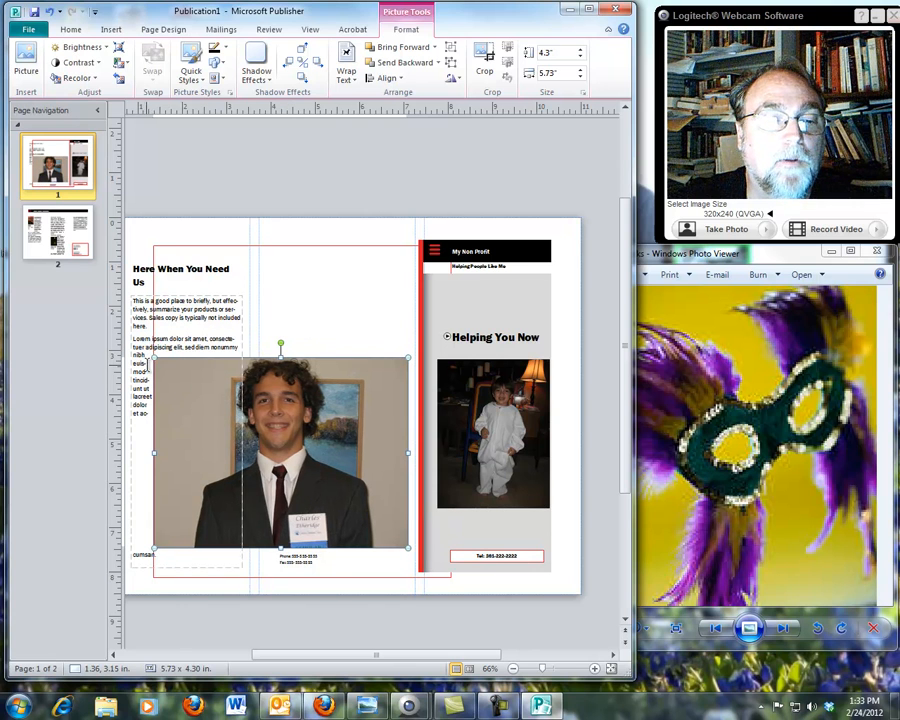
{"action": "left_click_drag", "start_coordinate": [153, 357], "coordinate": [221, 408]}
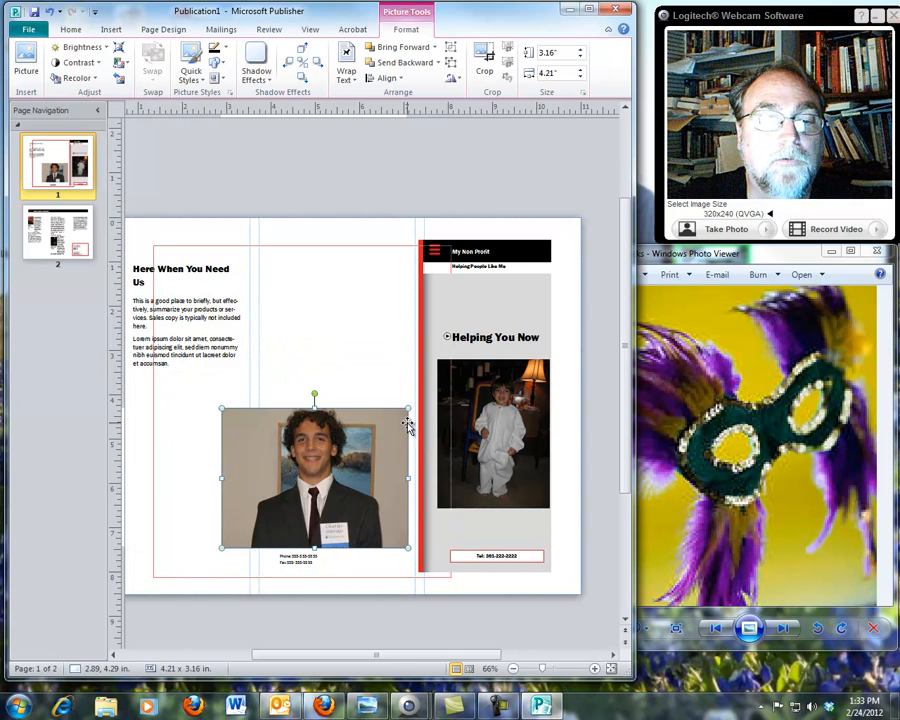
{"action": "left_click_drag", "start_coordinate": [407, 409], "coordinate": [386, 424]}
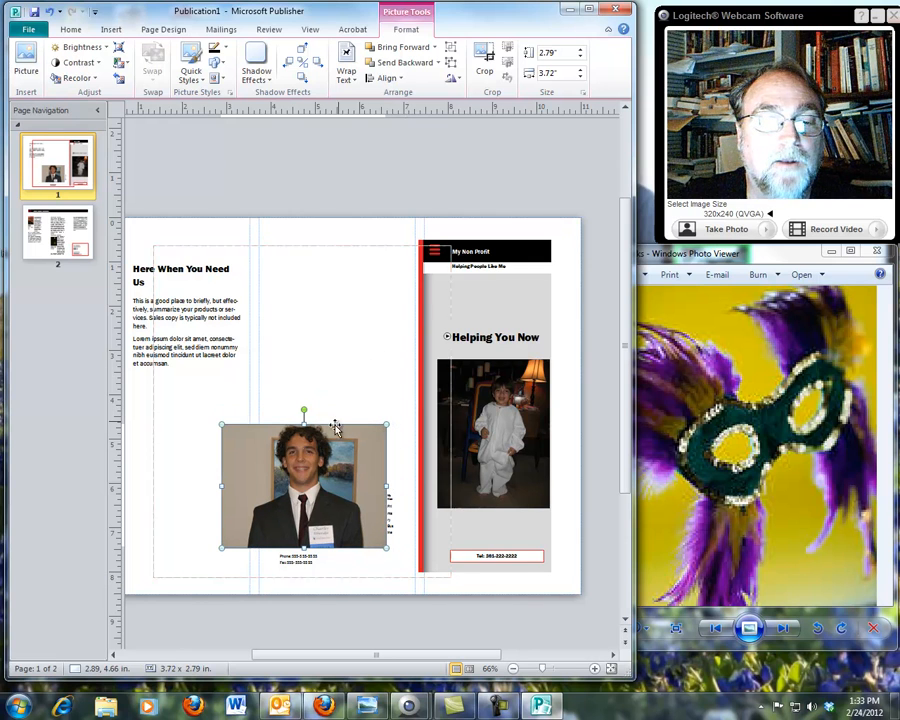
{"action": "left_click_drag", "start_coordinate": [221, 424], "coordinate": [259, 453]}
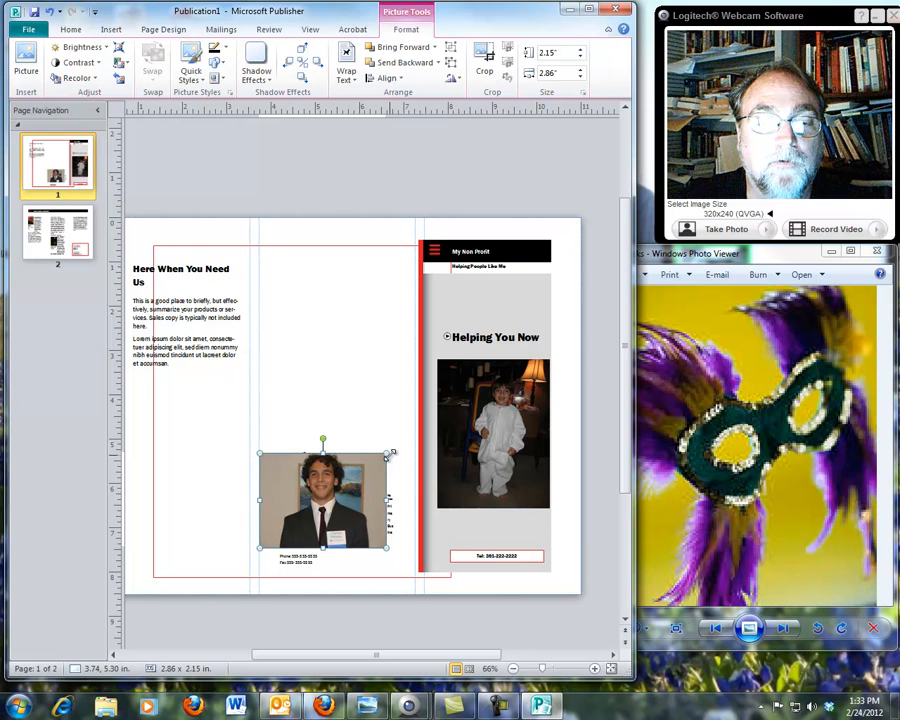
{"action": "left_click_drag", "start_coordinate": [391, 453], "coordinate": [375, 462]}
{"action": "left_click_drag", "start_coordinate": [314, 502], "coordinate": [206, 426]}
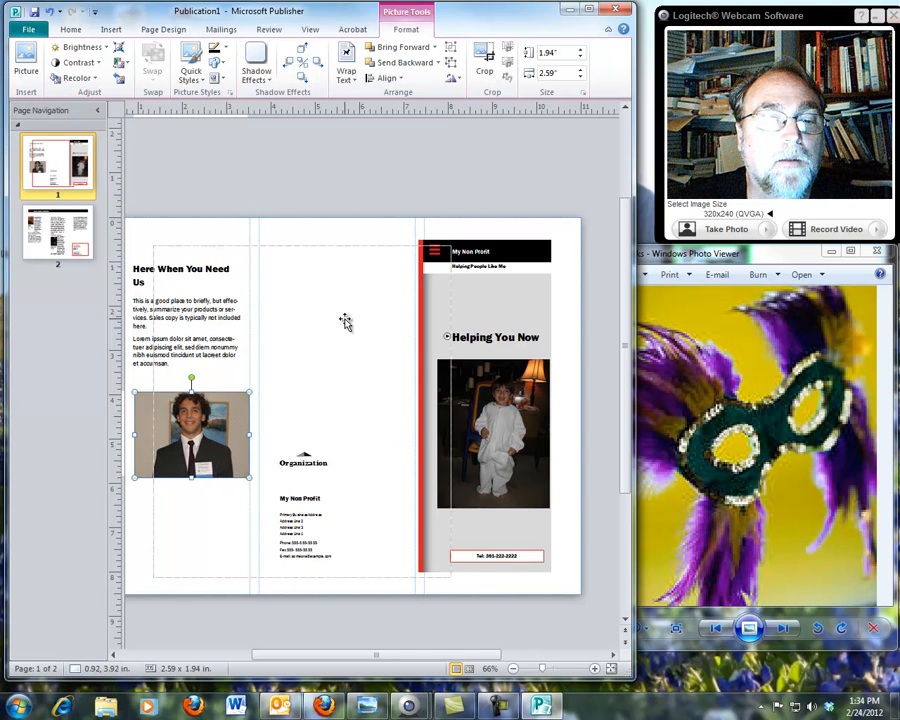
Step: Delete the bridge placeholder picture together with its caption from the first panel on page 2
{"action": "left_click", "coordinate": [88, 240]}
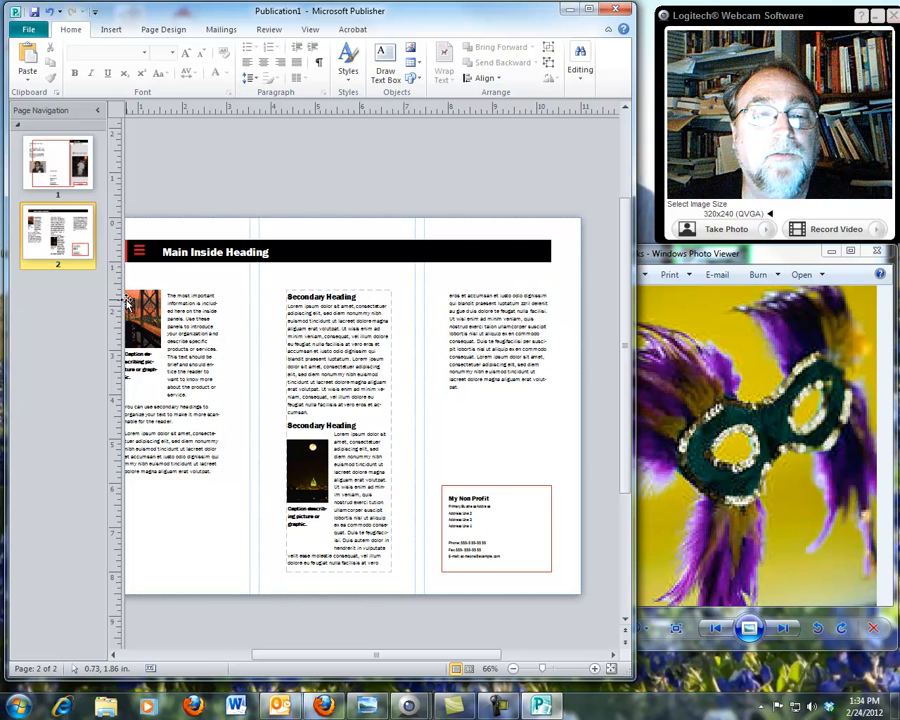
{"action": "left_click", "coordinate": [152, 362]}
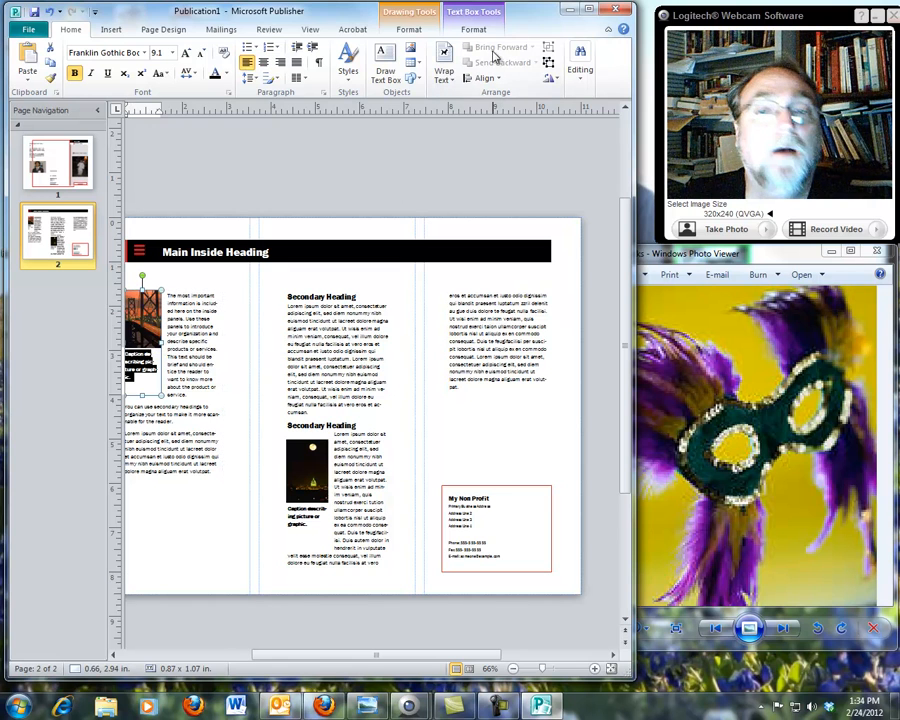
{"action": "left_click_drag", "start_coordinate": [300, 656], "coordinate": [260, 644]}
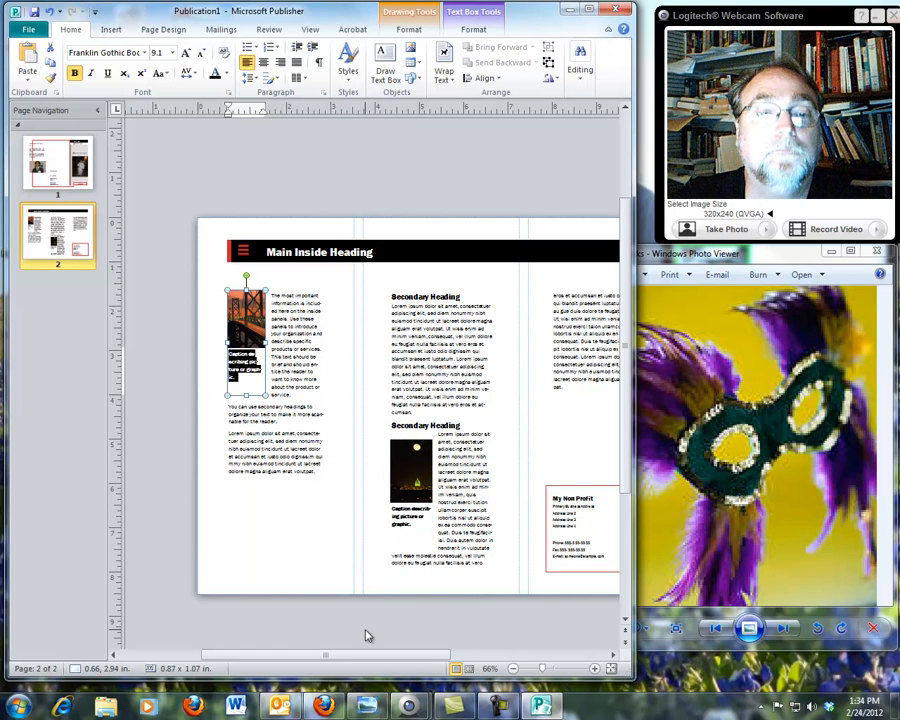
{"action": "left_click", "coordinate": [246, 315]}
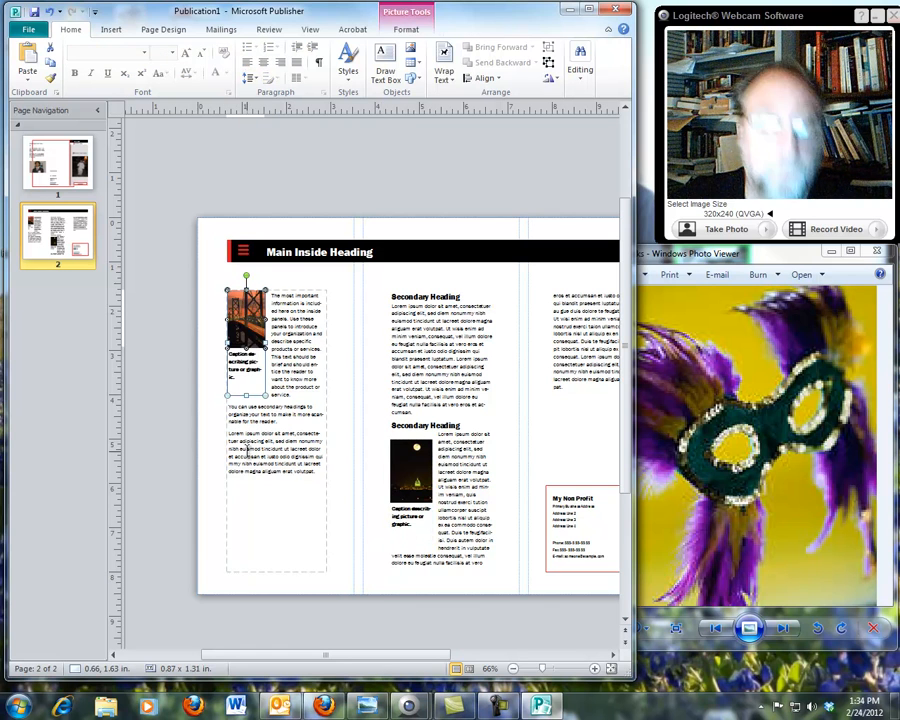
{"action": "key", "text": "Delete"}
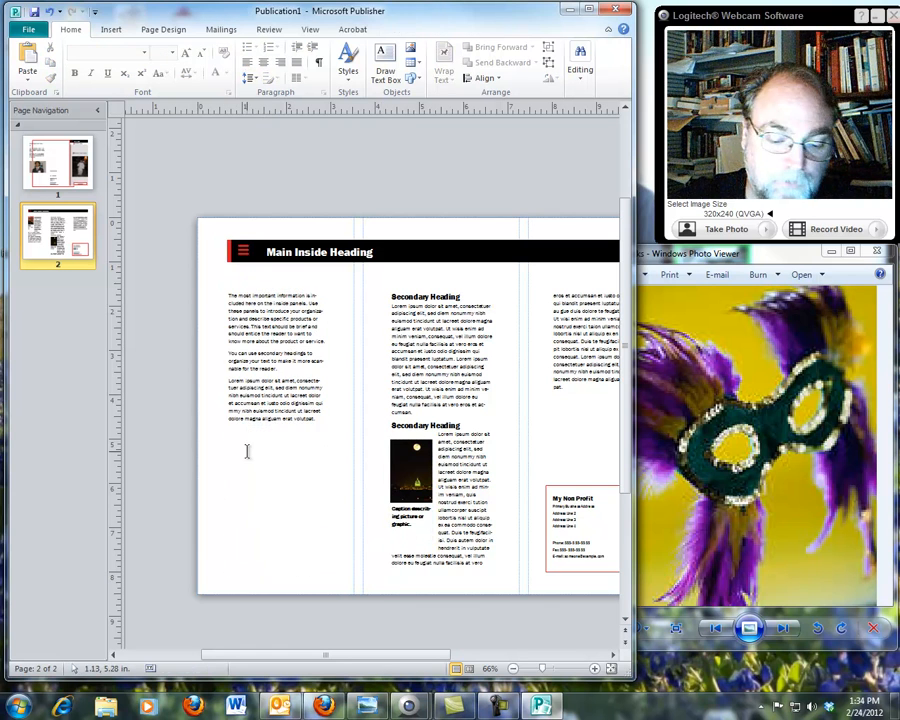
Step: Insert the picture Oct08 007 from the Desktop onto page 2
{"action": "left_click", "coordinate": [110, 29]}
{"action": "left_click", "coordinate": [122, 44]}
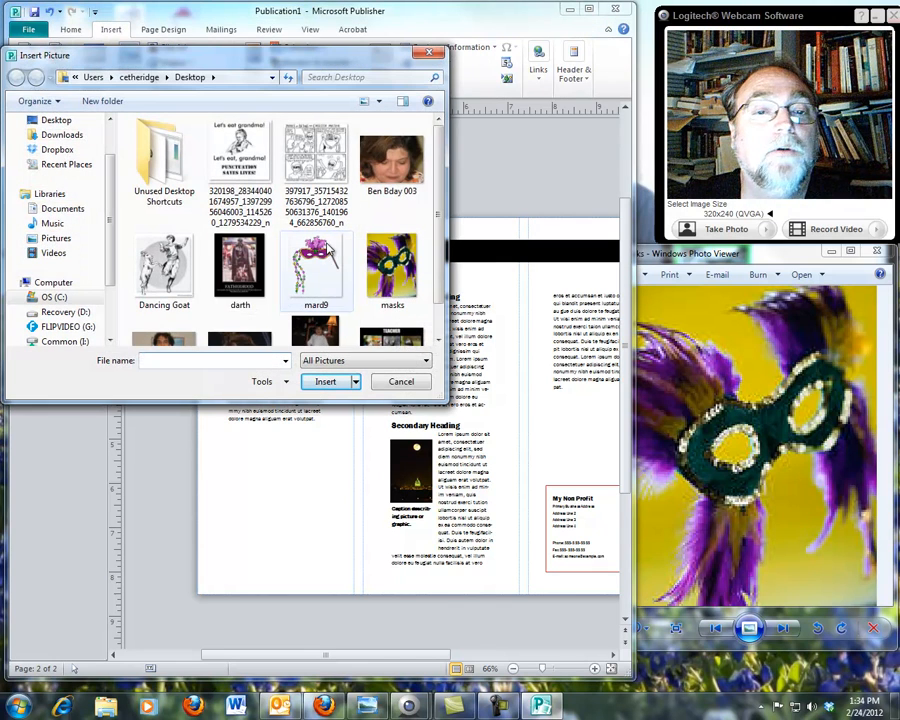
{"action": "left_click_drag", "start_coordinate": [439, 225], "coordinate": [441, 267]}
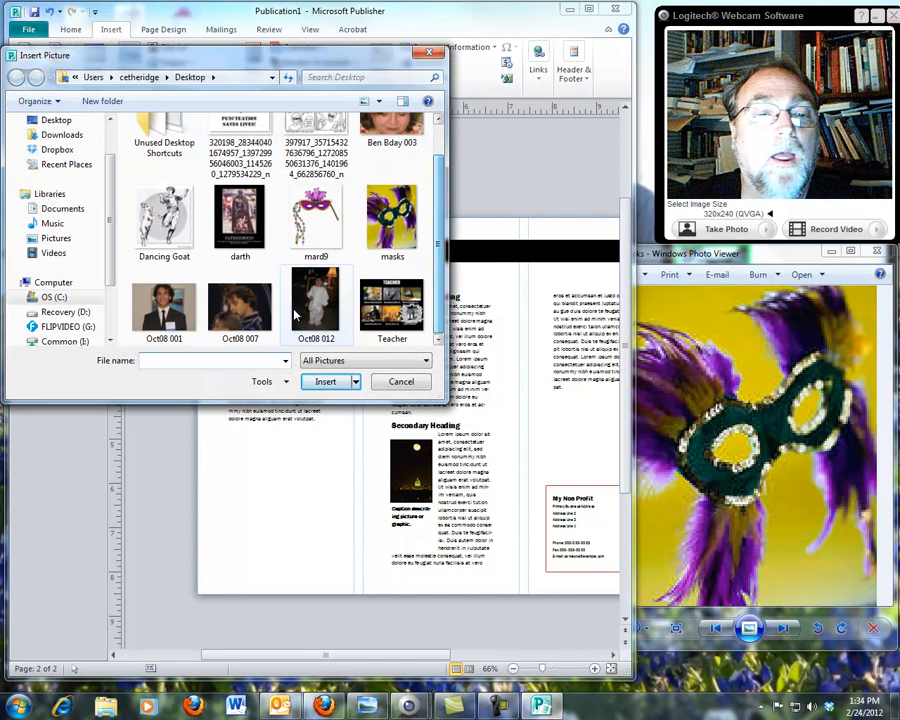
{"action": "double_click", "coordinate": [255, 319]}
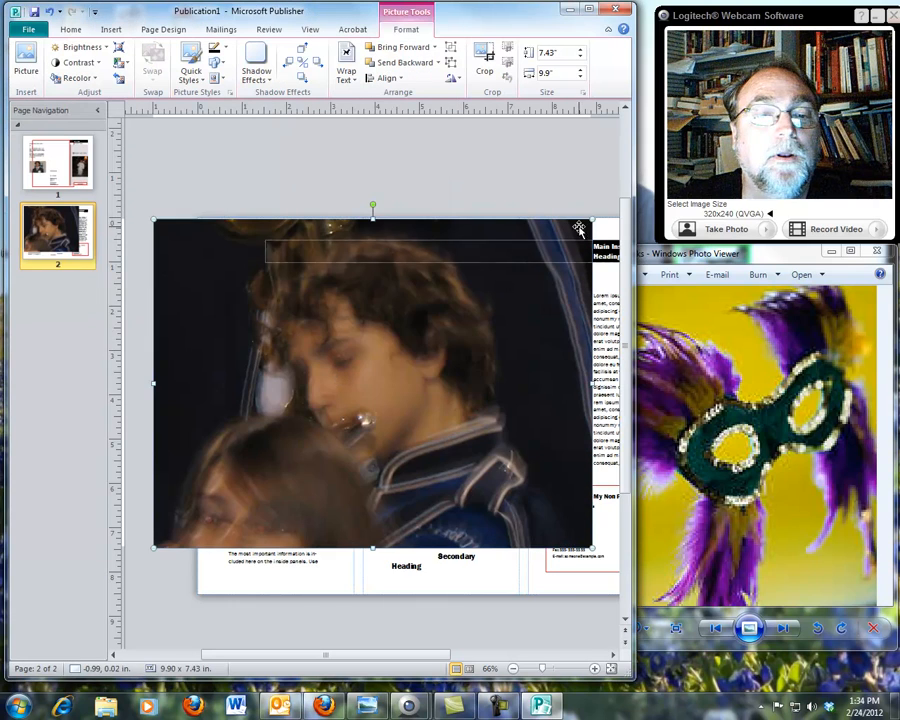
Step: Shrink the inserted flute player photo to roughly the panel's width and place it above the first inside panel's body text
{"action": "left_click_drag", "start_coordinate": [529, 242], "coordinate": [431, 340]}
{"action": "left_click_drag", "start_coordinate": [189, 374], "coordinate": [260, 413]}
{"action": "left_click_drag", "start_coordinate": [505, 380], "coordinate": [359, 487]}
{"action": "left_click_drag", "start_coordinate": [307, 522], "coordinate": [315, 340]}
{"action": "left_click_drag", "start_coordinate": [219, 280], "coordinate": [235, 294]}
{"action": "mouse_move", "coordinate": [300, 362]}
{"action": "left_mouse_down"}
{"action": "mouse_move", "coordinate": [280, 341]}
{"action": "mouse_move", "coordinate": [296, 353]}
{"action": "left_mouse_up"}
{"action": "left_click", "coordinate": [301, 440]}
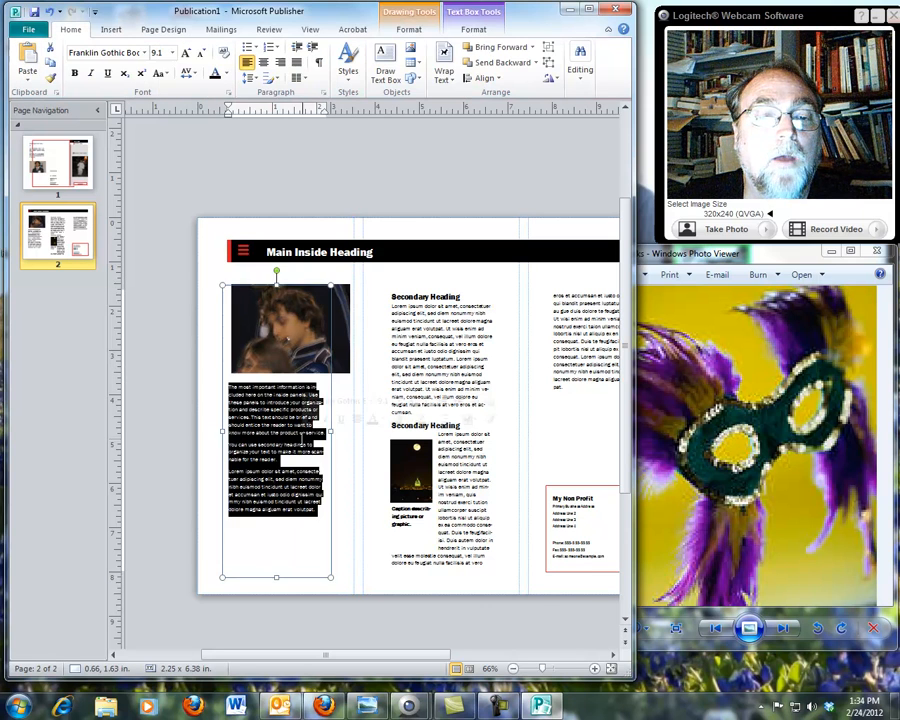
{"action": "left_click", "coordinate": [357, 316]}
{"action": "scroll", "coordinate": [322, 278], "scroll_direction": "down", "scroll_amount": 1}
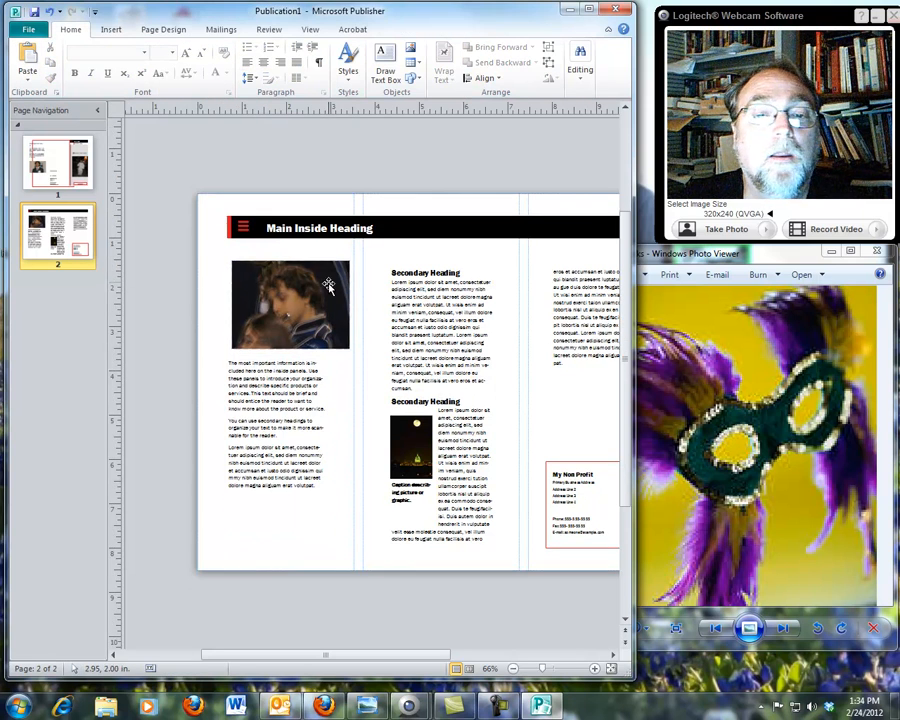
Step: Delete the placeholder body text below the photo in the first inside panel and enlarge the view to 150%
{"action": "left_click", "coordinate": [287, 385]}
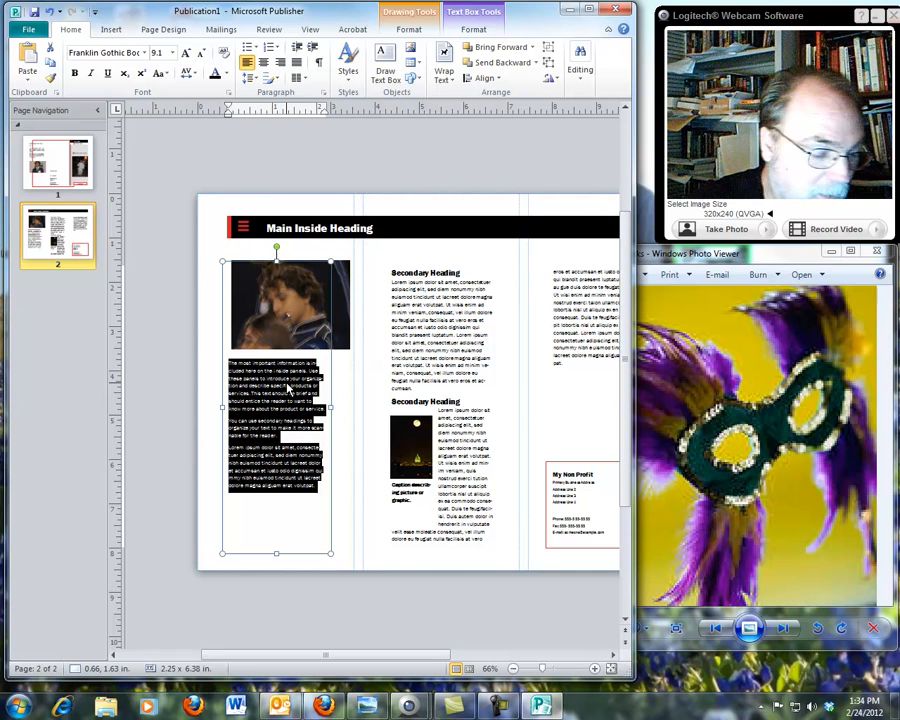
{"action": "key", "text": "Delete"}
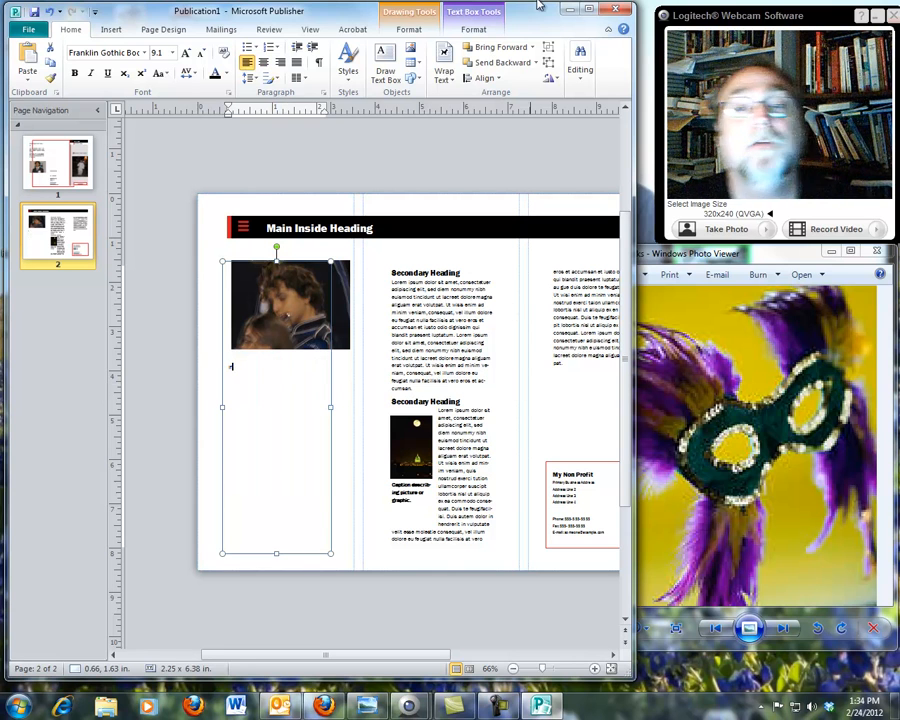
{"action": "left_click", "coordinate": [310, 29]}
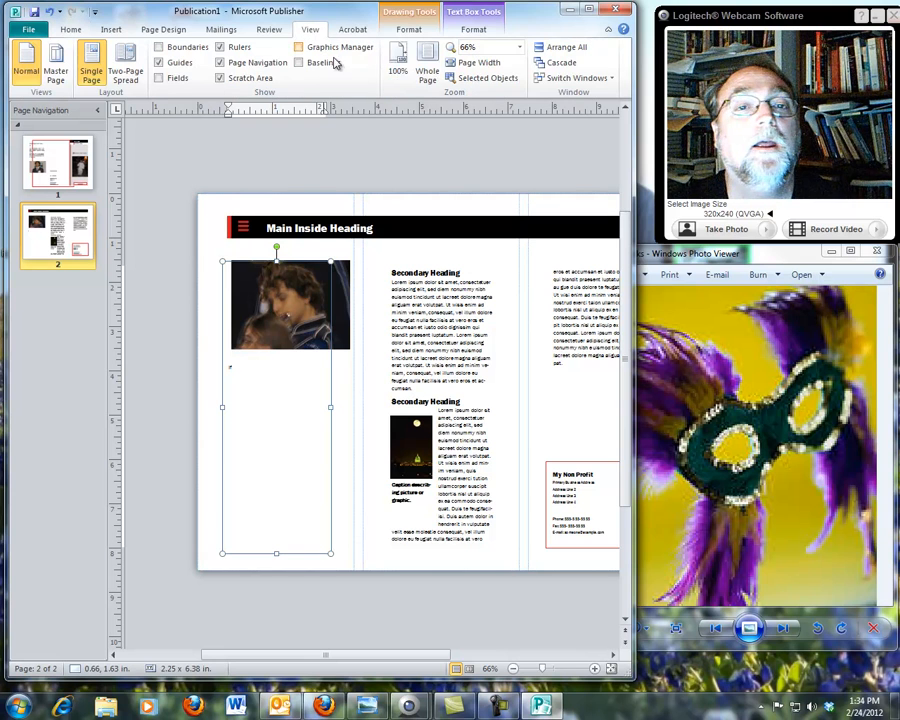
{"action": "left_click", "coordinate": [409, 72]}
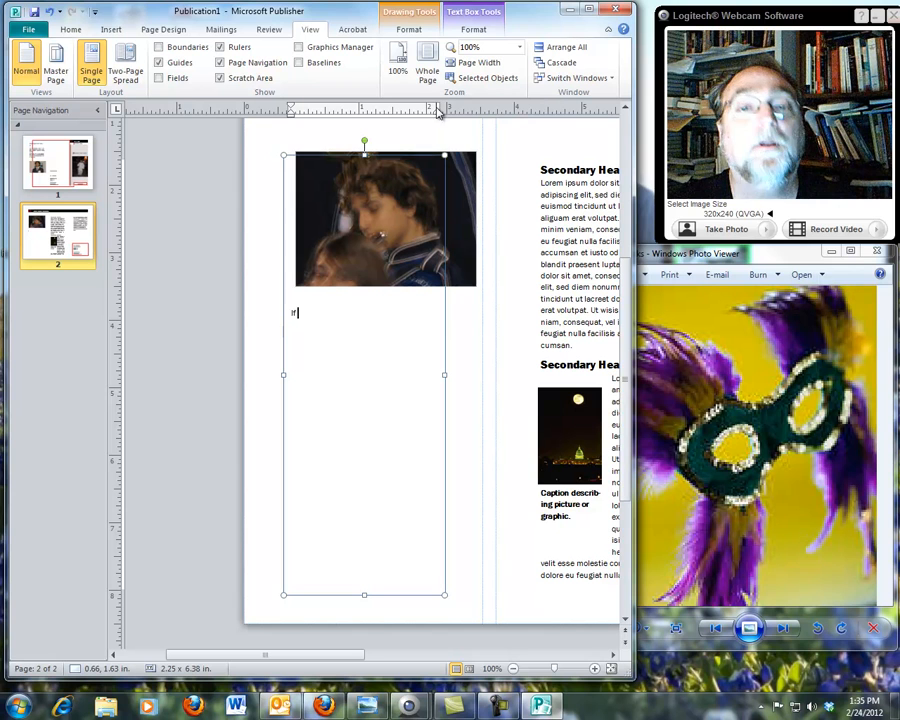
{"action": "left_click", "coordinate": [519, 47]}
{"action": "left_click", "coordinate": [487, 101]}
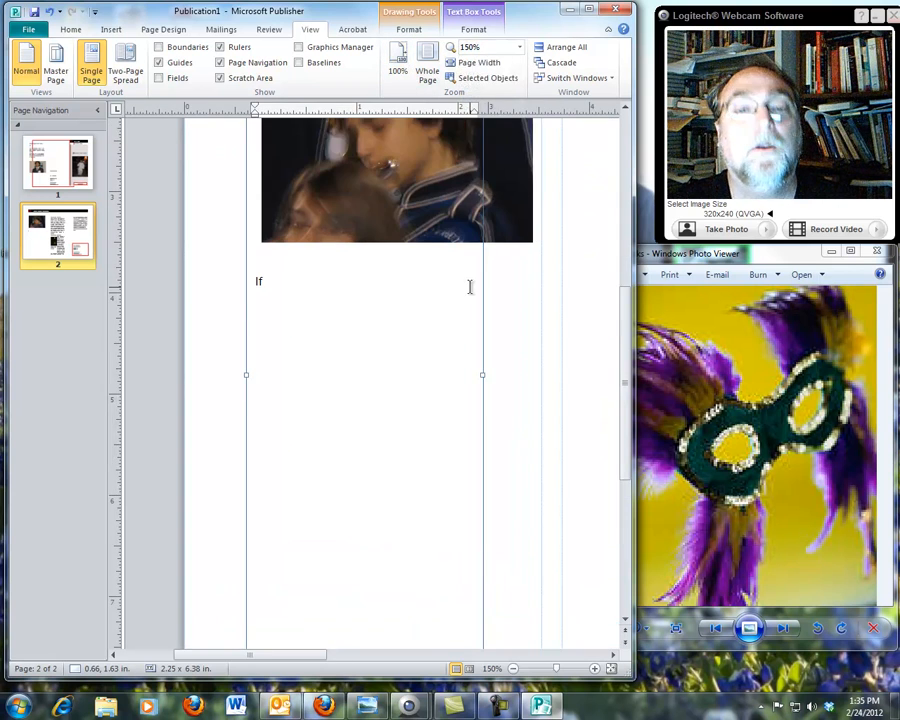
{"action": "scroll", "coordinate": [470, 287], "scroll_direction": "up", "scroll_amount": 2}
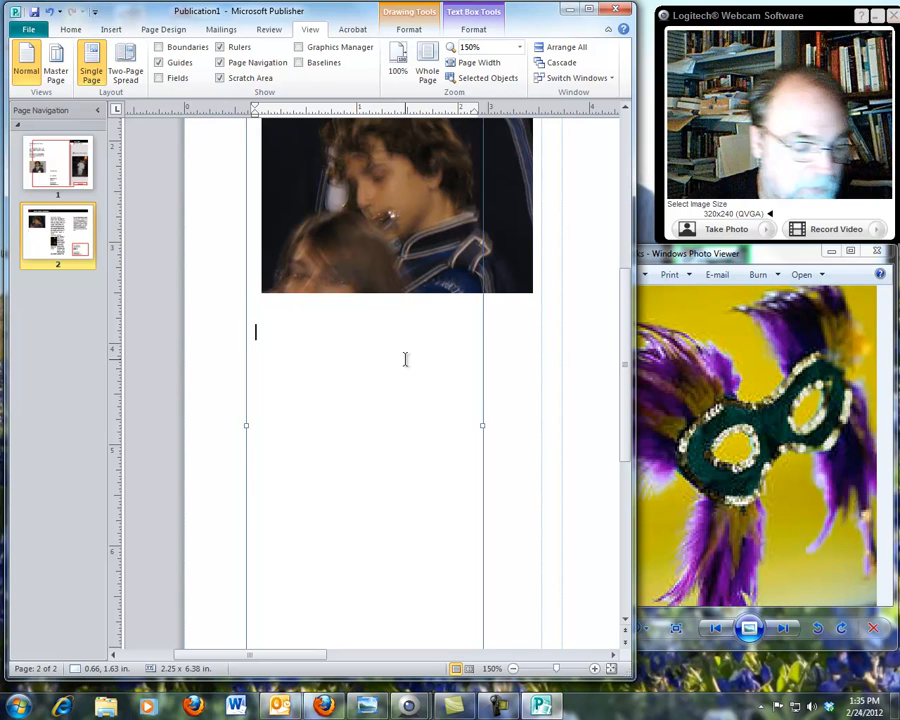
{"action": "type", "text": "y"}
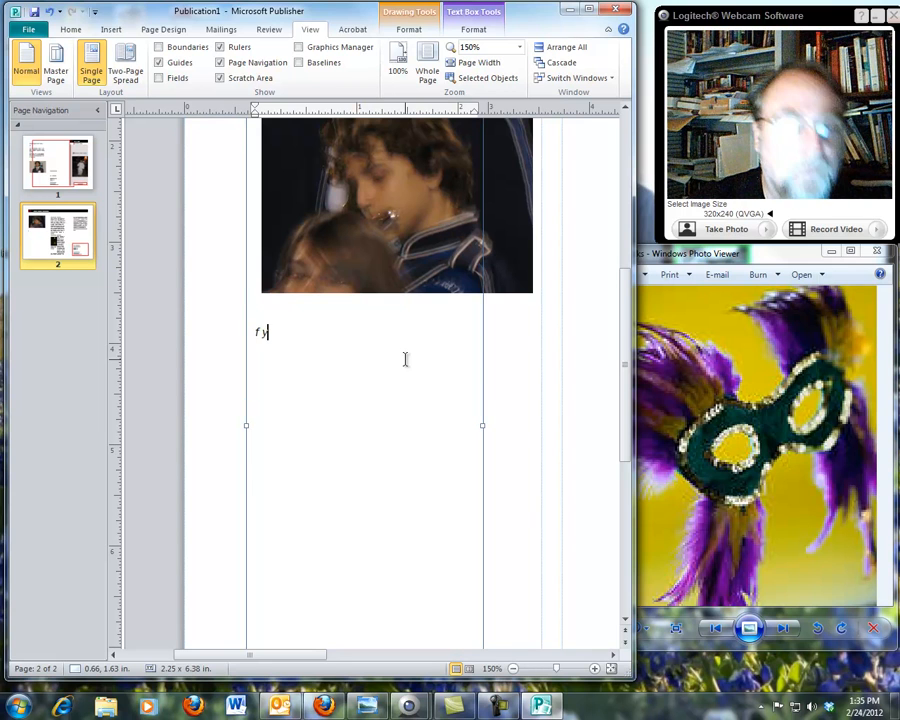
{"action": "type", "text": " Your C"}
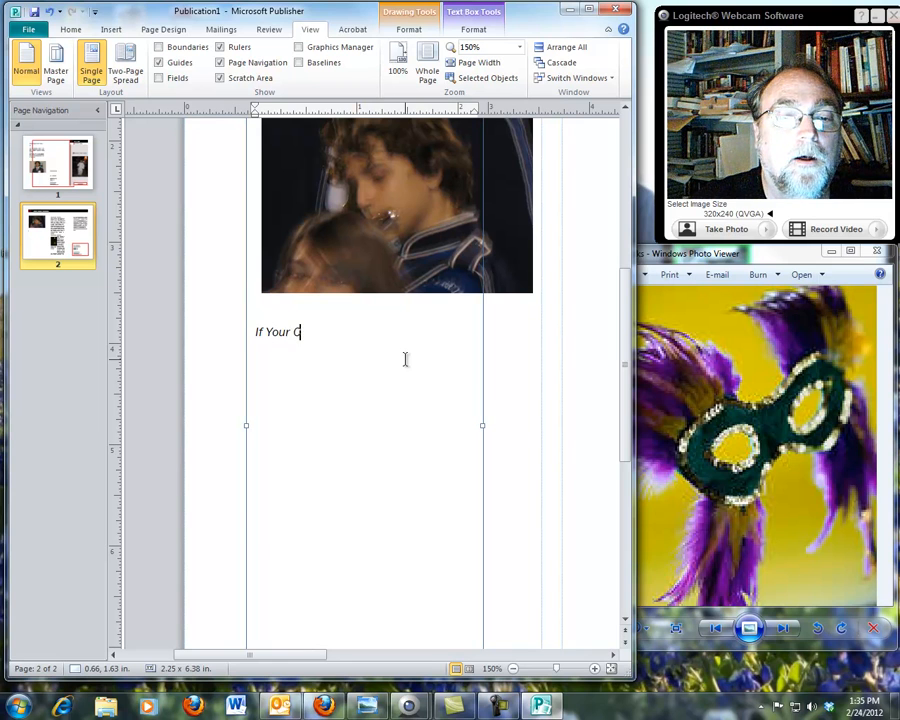
{"action": "key", "text": "BackSpace"}
{"action": "key", "text": "BackSpace"}
{"action": "key", "text": "BackSpace"}
{"action": "key", "text": "BackSpace"}
{"action": "key", "text": "BackSpace"}
{"action": "key", "text": "BackSpace"}
Step: Enter the line "Warning Signs of a Flute Player:" below the photo and format it in bold italics
{"action": "type", "text": "Wa"}
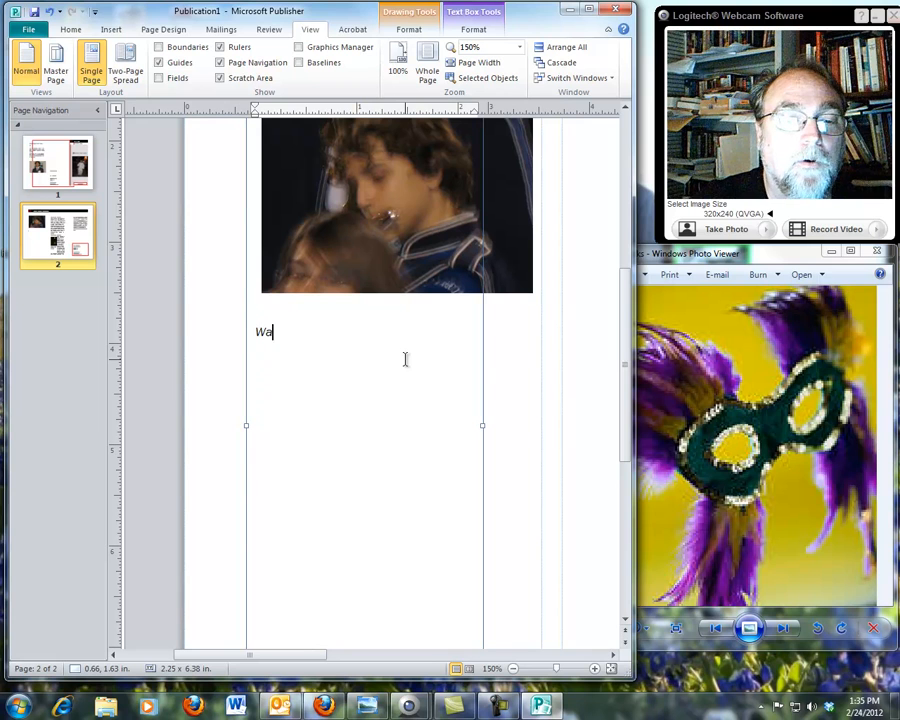
{"action": "type", "text": "rning Signs"}
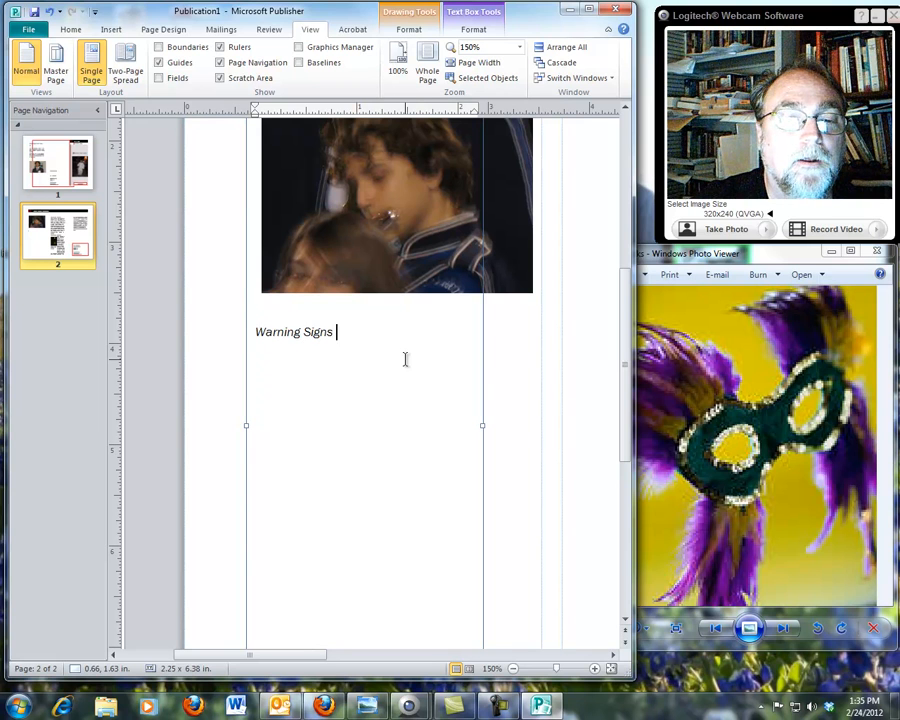
{"action": "type", "text": " of a Flute Player"}
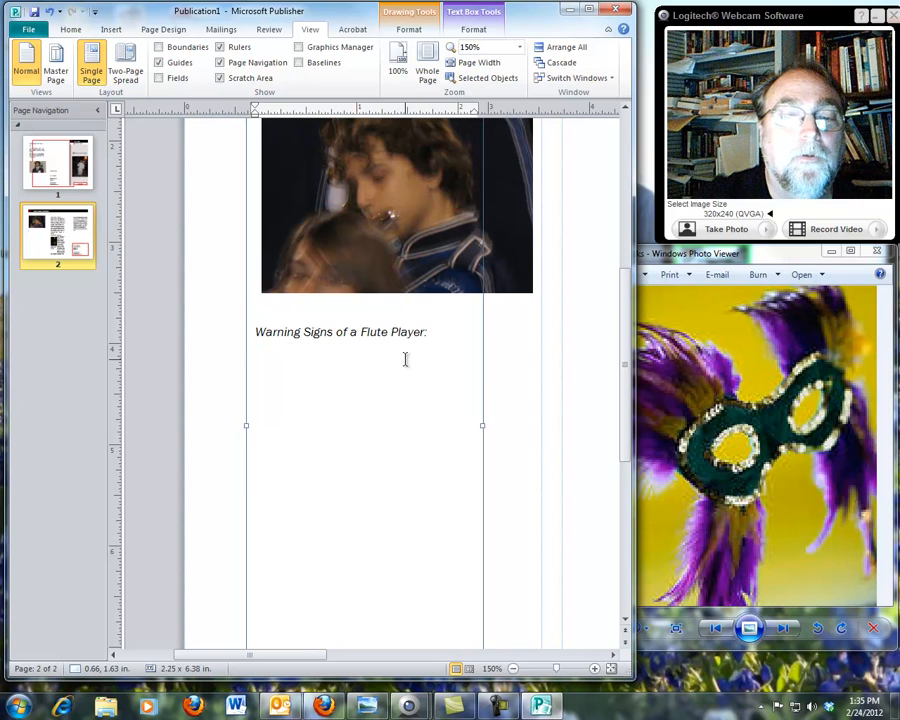
{"action": "type", "text": ":"}
{"action": "left_click_drag", "start_coordinate": [466, 345], "coordinate": [255, 336]}
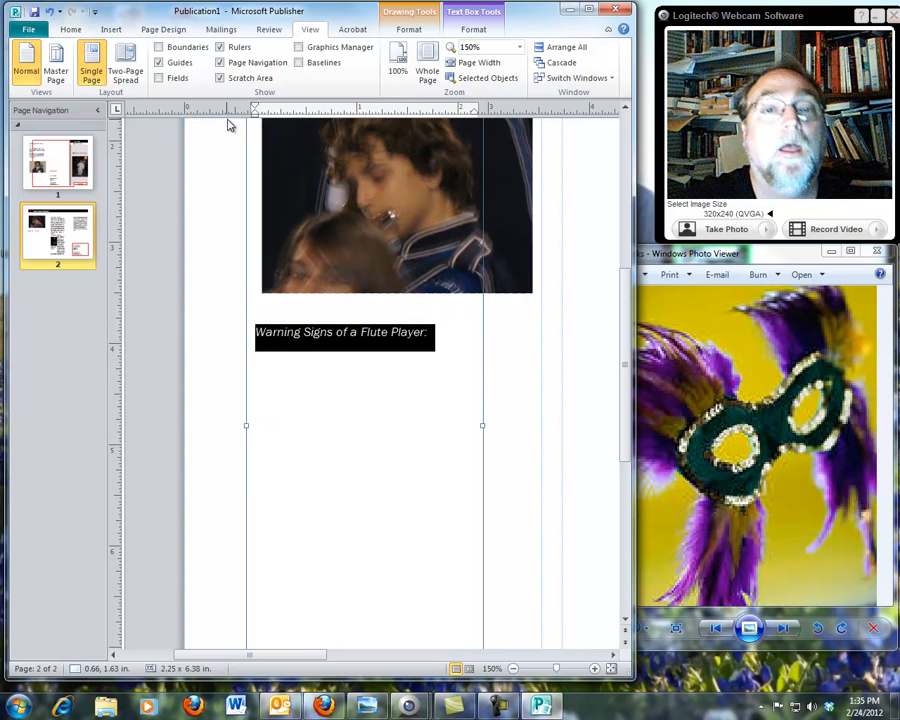
{"action": "key", "text": "ctrl+b"}
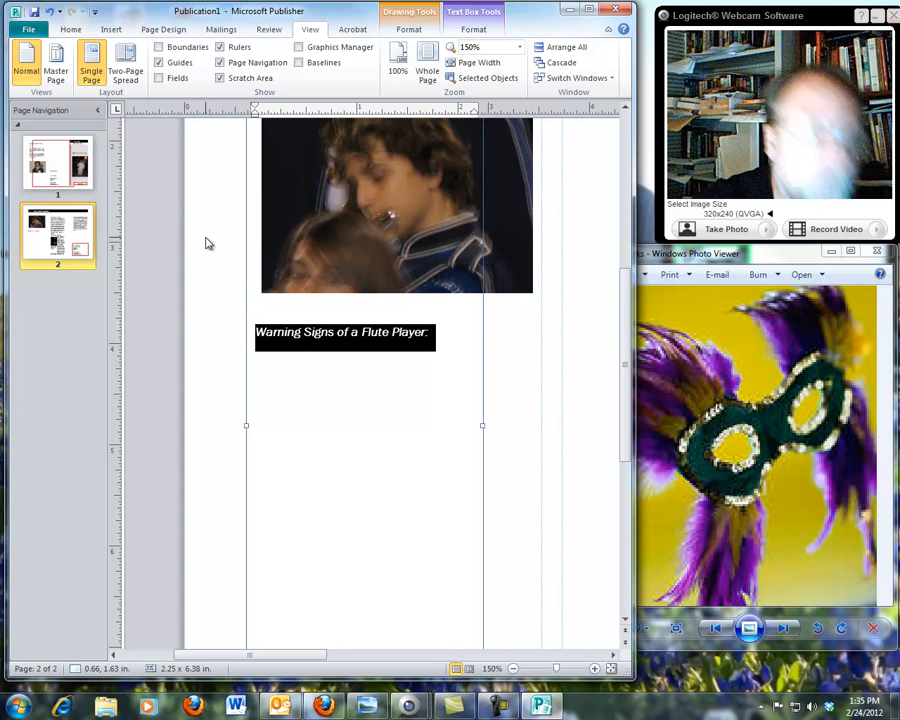
{"action": "left_click", "coordinate": [70, 29]}
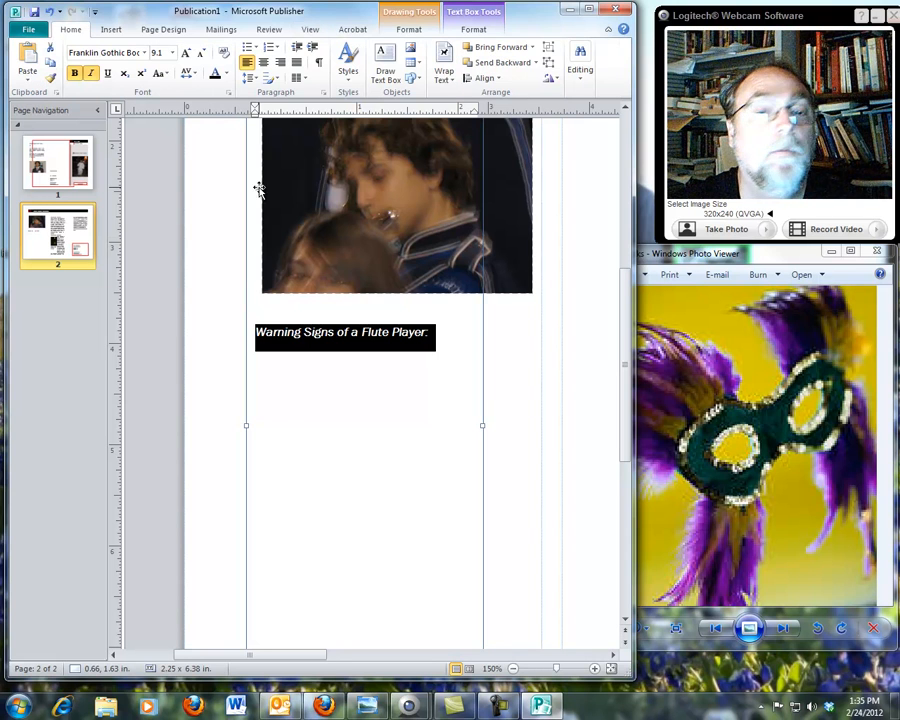
{"action": "left_click", "coordinate": [450, 331]}
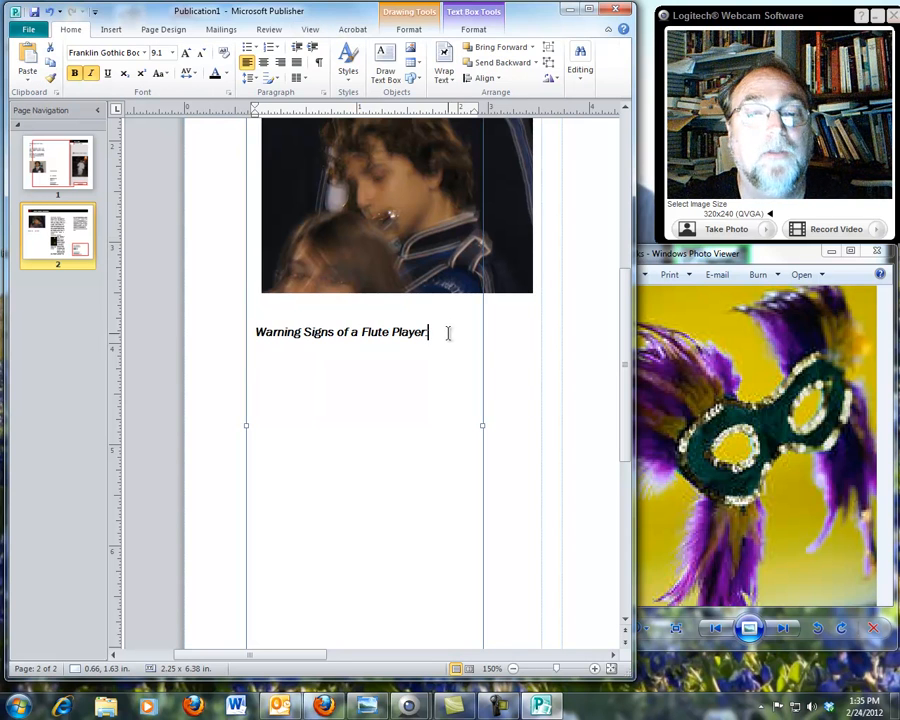
Step: Add a list with small round bullets under the heading, containing "Owns flute", "Joins Band" and "Disappears on Friday Night"
{"action": "key", "text": "Return"}
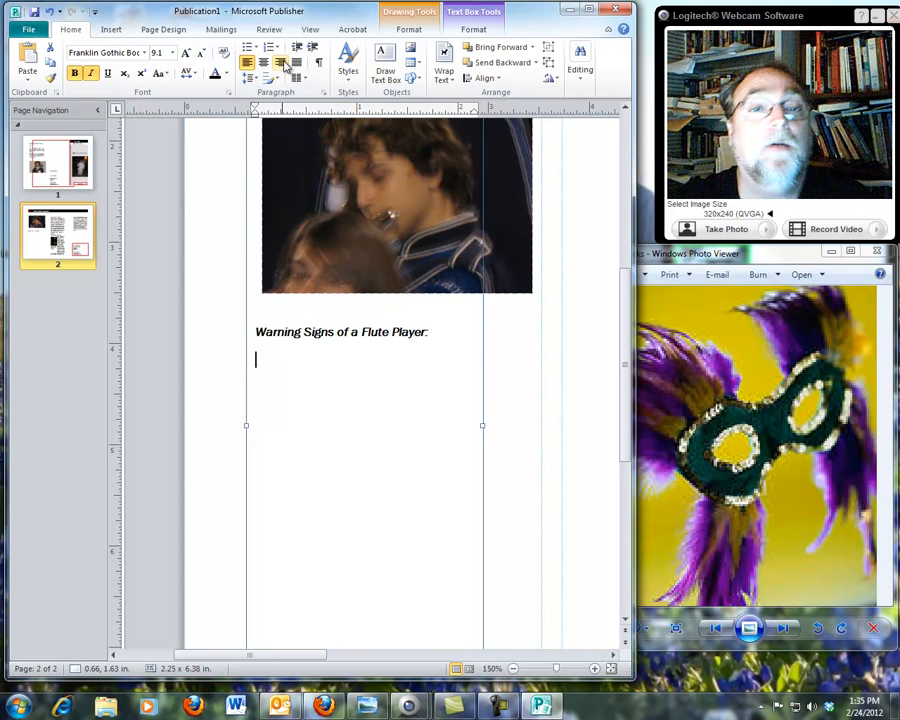
{"action": "left_click", "coordinate": [253, 47]}
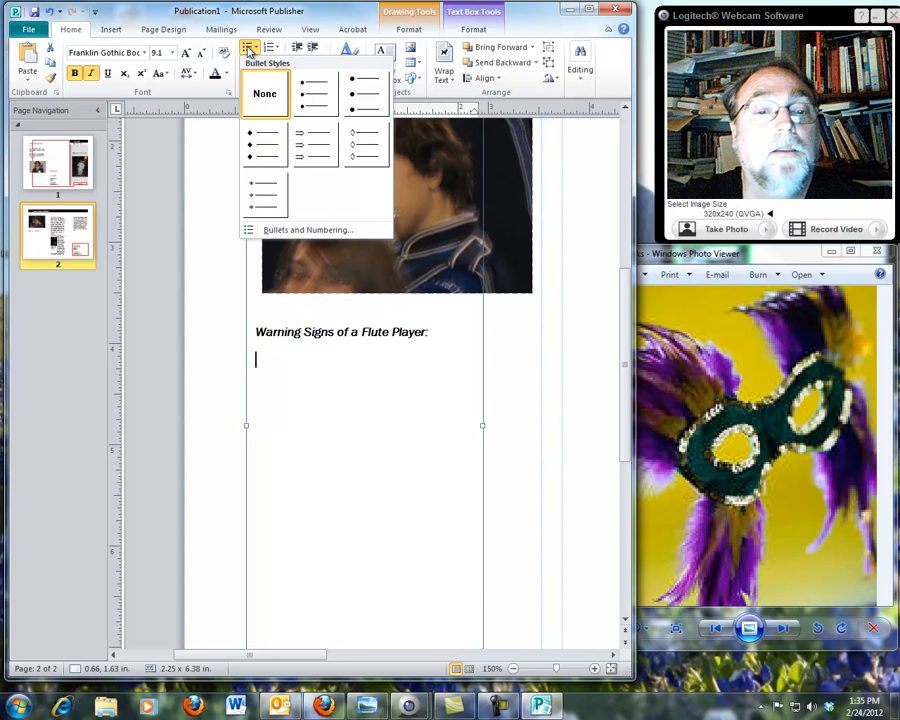
{"action": "left_click", "coordinate": [315, 92]}
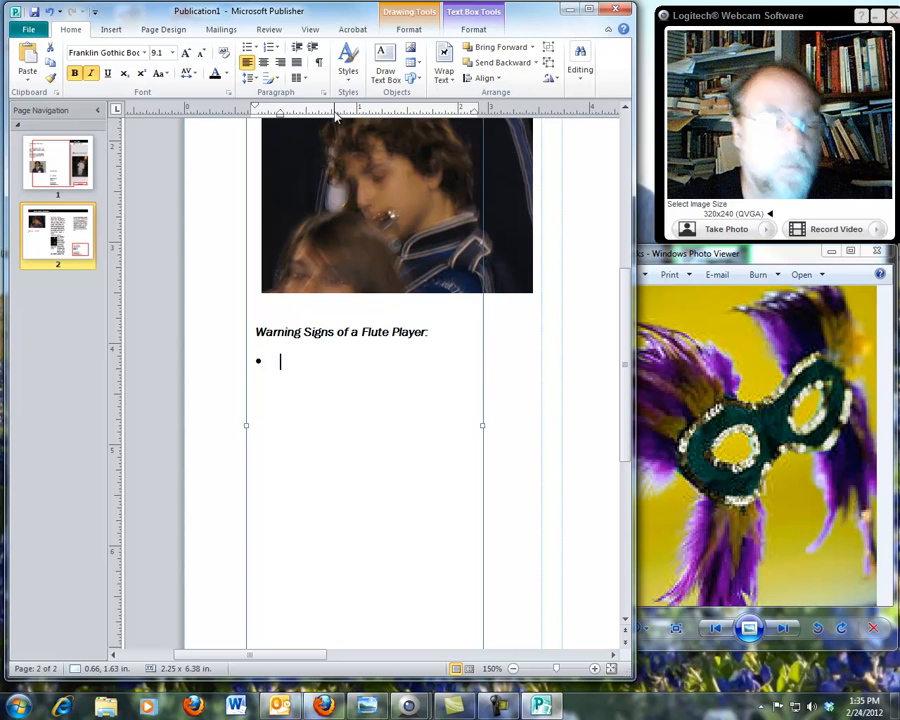
{"action": "type", "text": "Owns"}
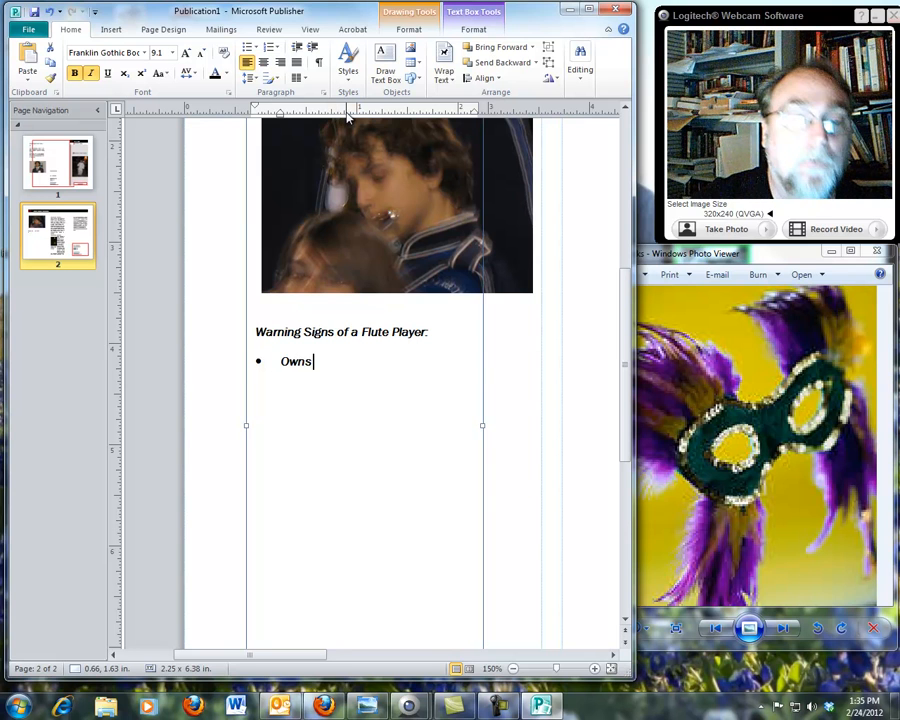
{"action": "type", "text": " flu"}
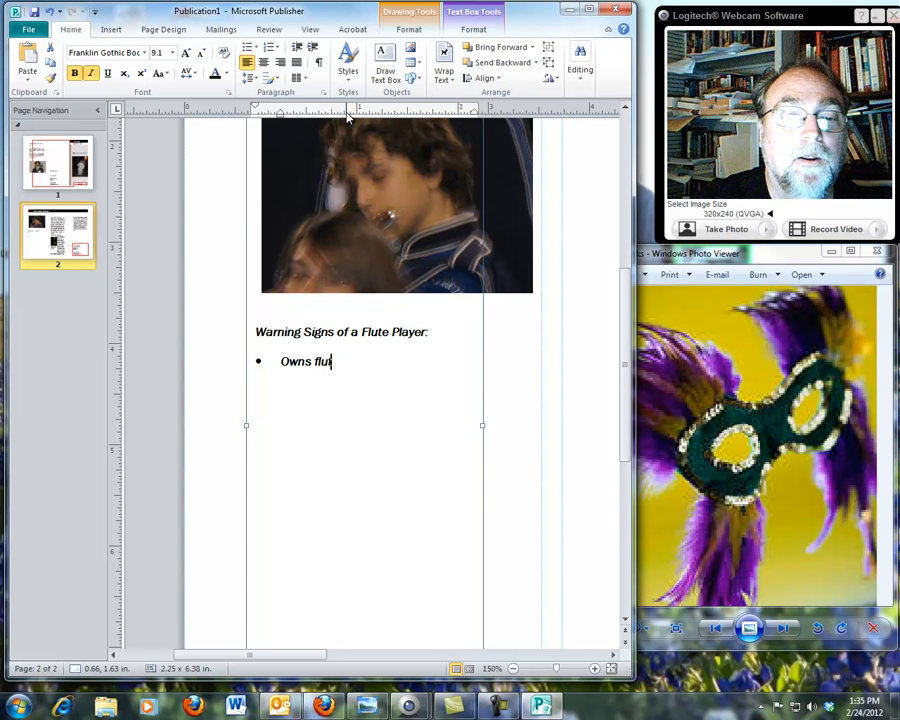
{"action": "type", "text": "te "}
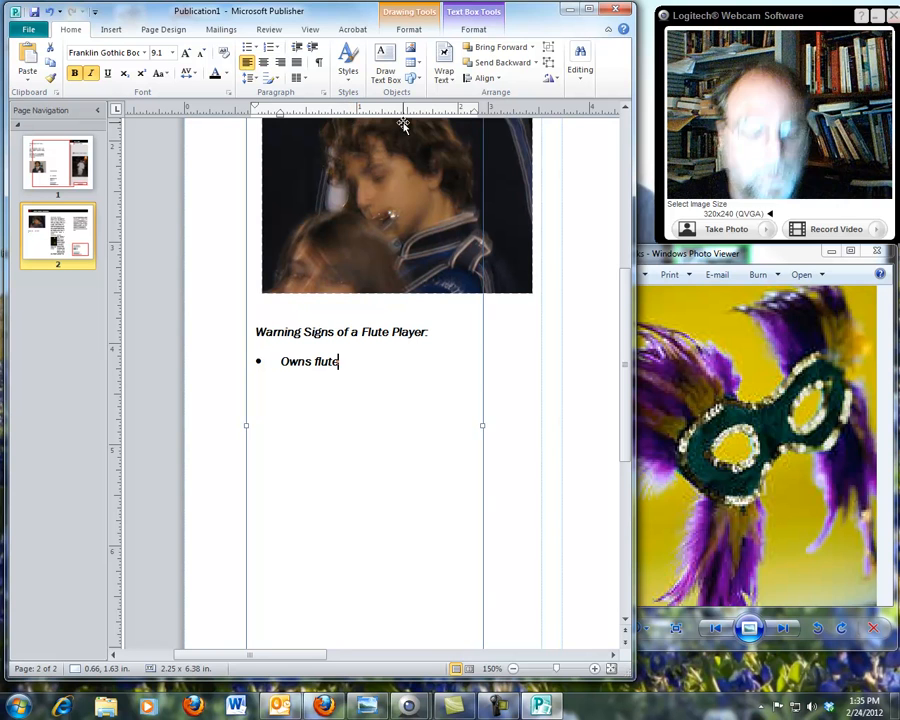
{"action": "type", "text": "Join"}
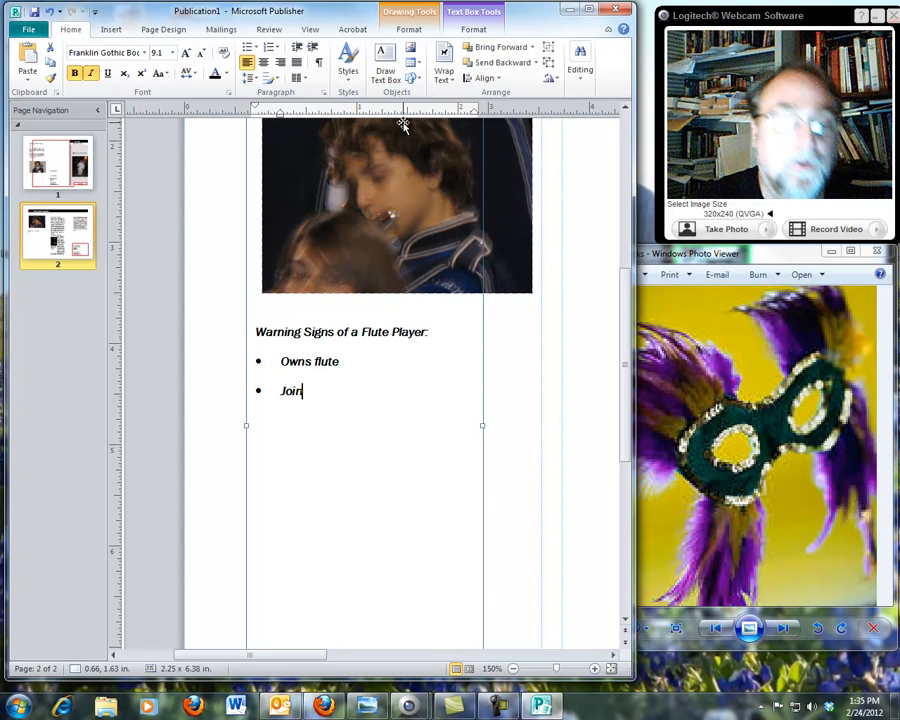
{"action": "type", "text": "s Band"}
{"action": "key", "text": "Return"}
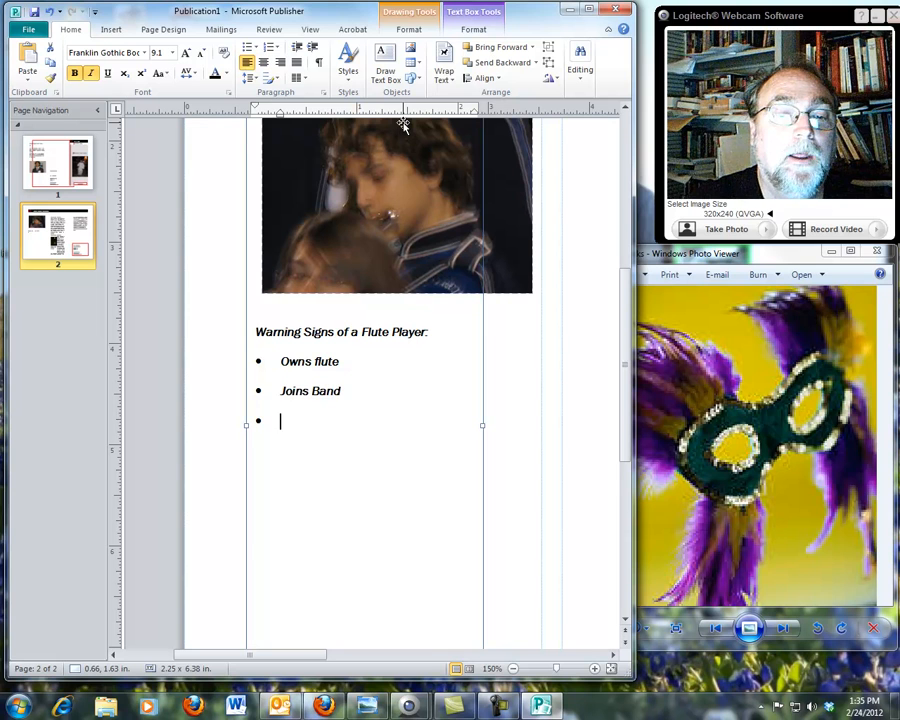
{"action": "type", "text": "Disappe"}
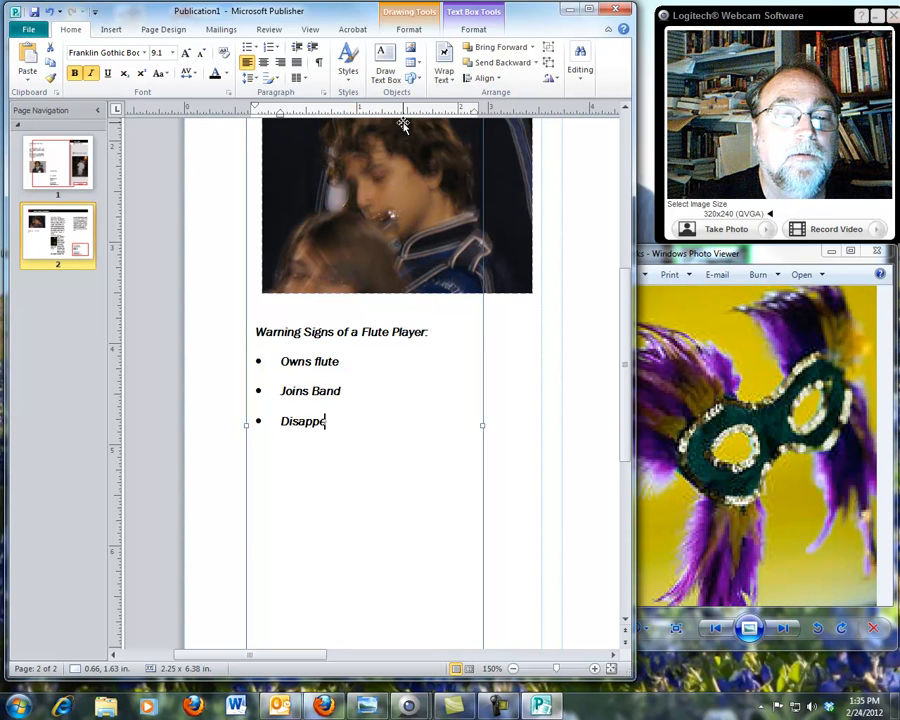
{"action": "type", "text": "ars on Friday "}
{"action": "type", "text": "Nith"}
{"action": "type", "text": "ht"}
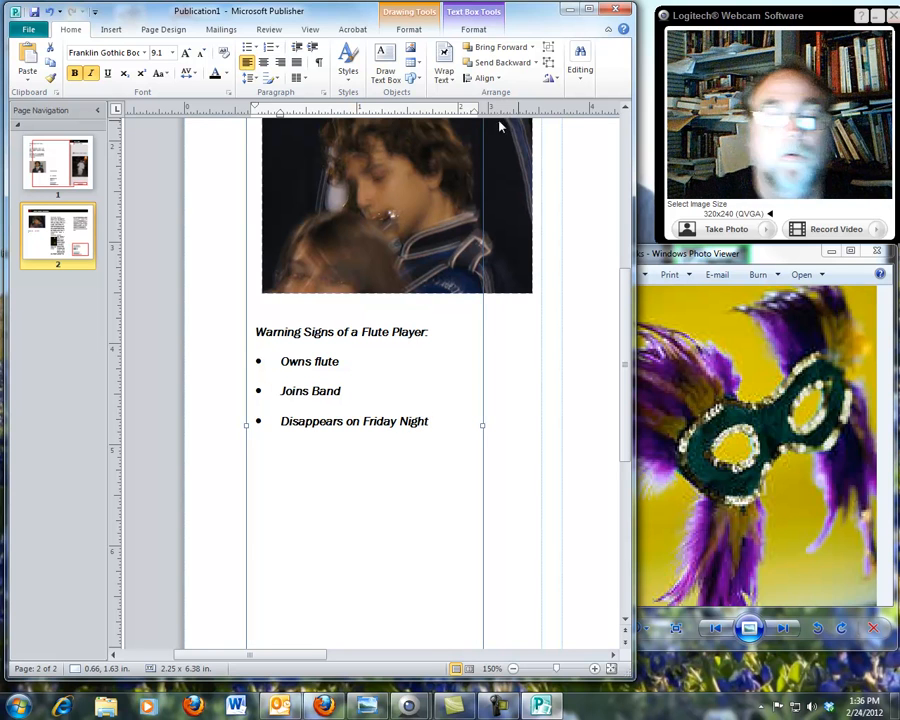
Step: Indent the three-item bullet list and the "Warning Signs of a Flute Player:" heading by one level each
{"action": "left_click", "coordinate": [526, 412]}
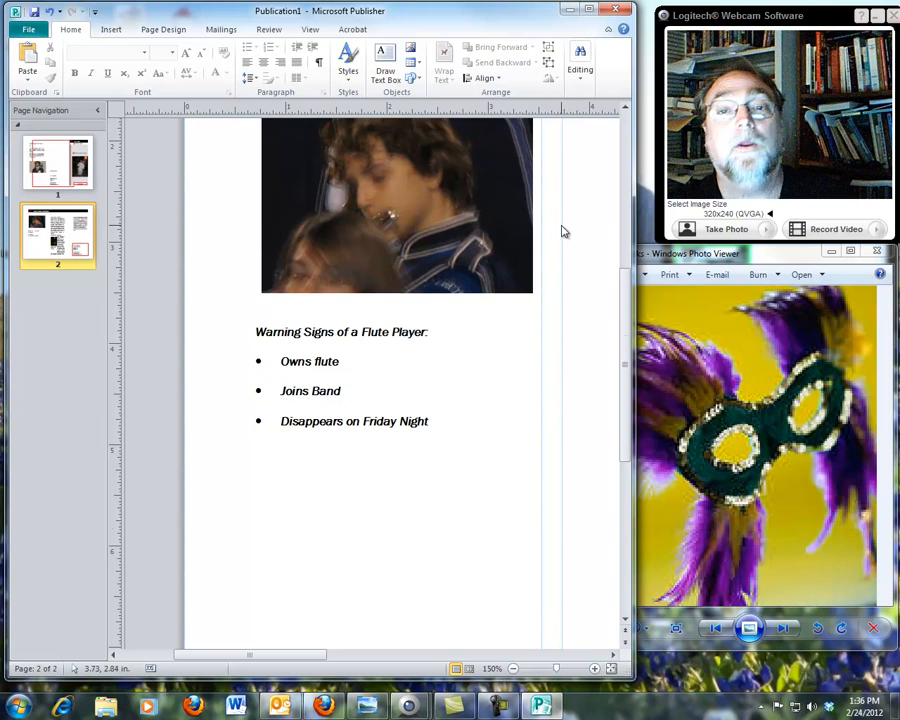
{"action": "left_click", "coordinate": [459, 417]}
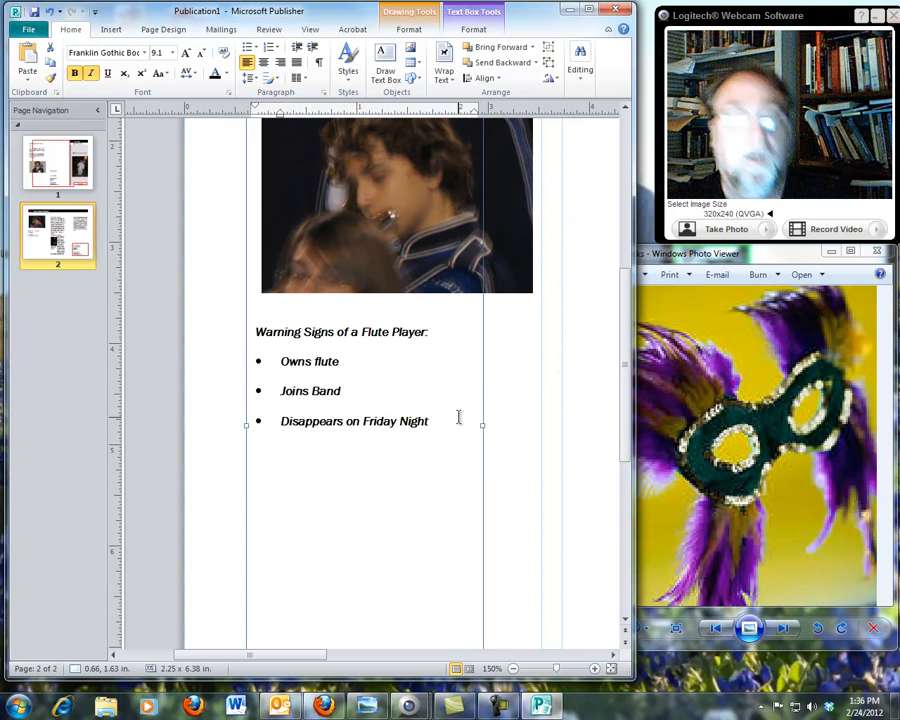
{"action": "key", "text": "BackSpace"}
{"action": "key", "text": "BackSpace"}
{"action": "key", "text": "BackSpace"}
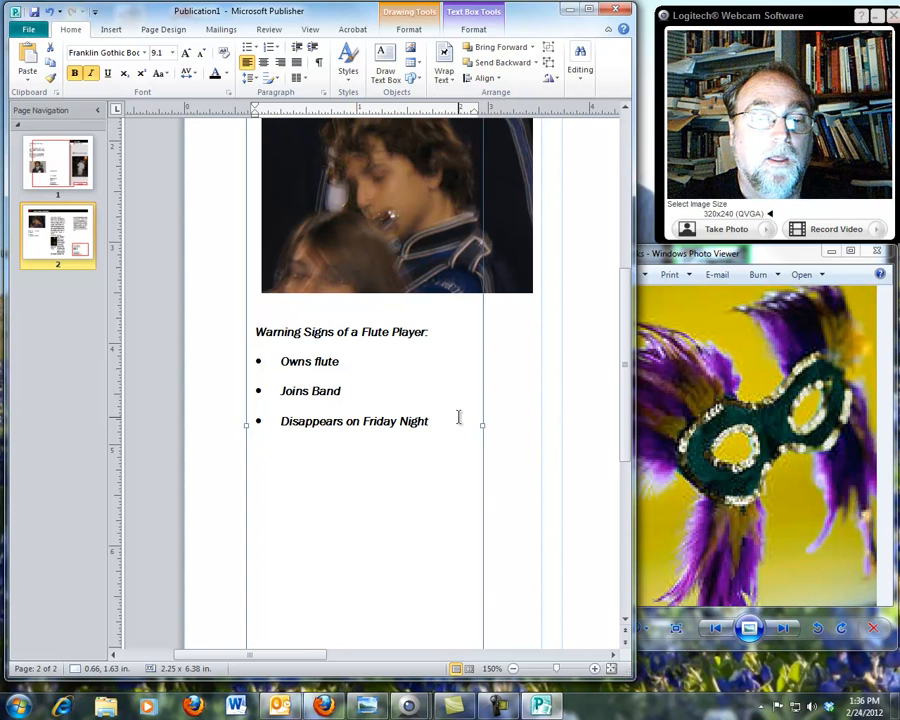
{"action": "left_click_drag", "start_coordinate": [454, 416], "coordinate": [275, 363]}
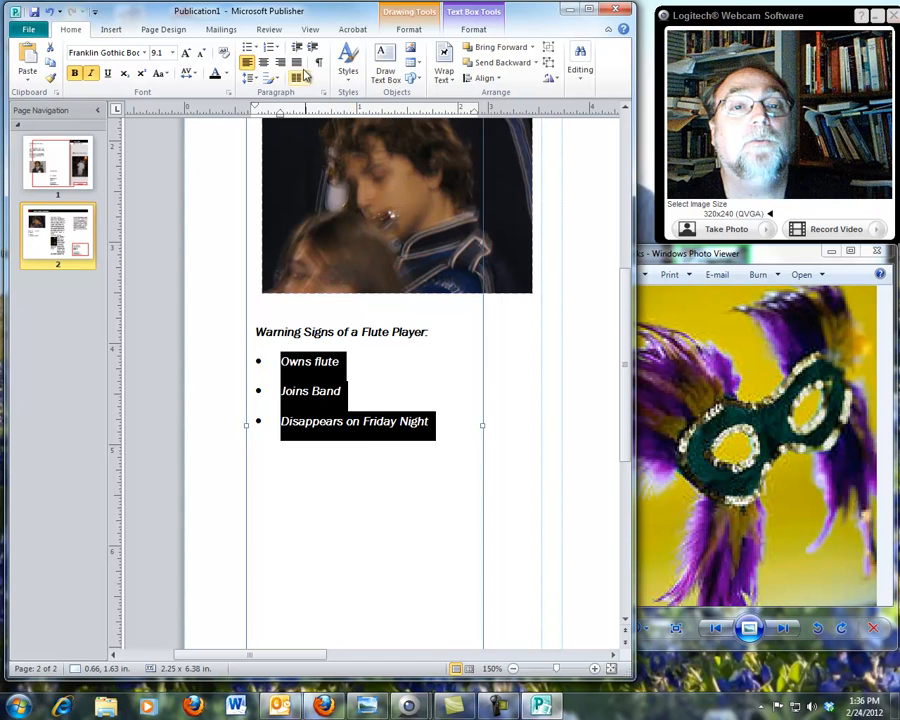
{"action": "left_click", "coordinate": [312, 47]}
{"action": "left_click_drag", "start_coordinate": [436, 331], "coordinate": [254, 332]}
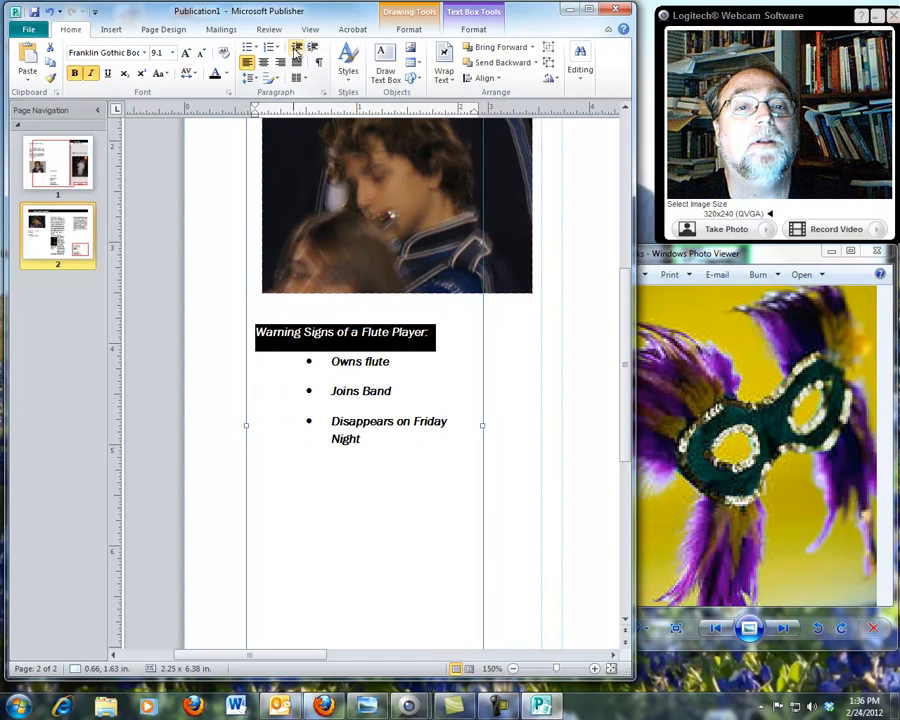
{"action": "left_click", "coordinate": [309, 48]}
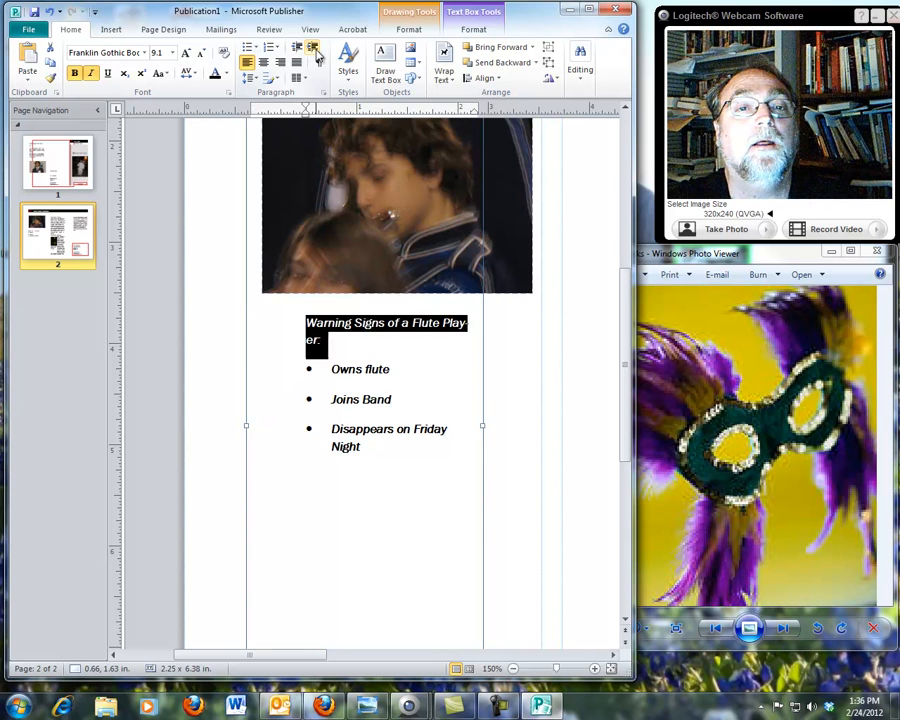
{"action": "left_click", "coordinate": [299, 487]}
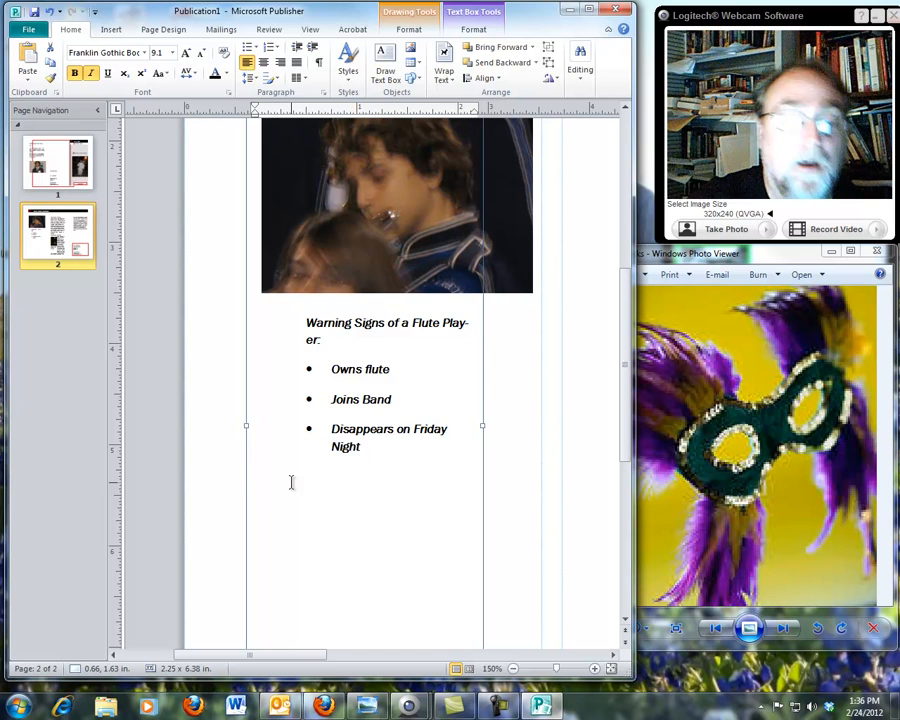
{"action": "type", "text": "If you, or som"}
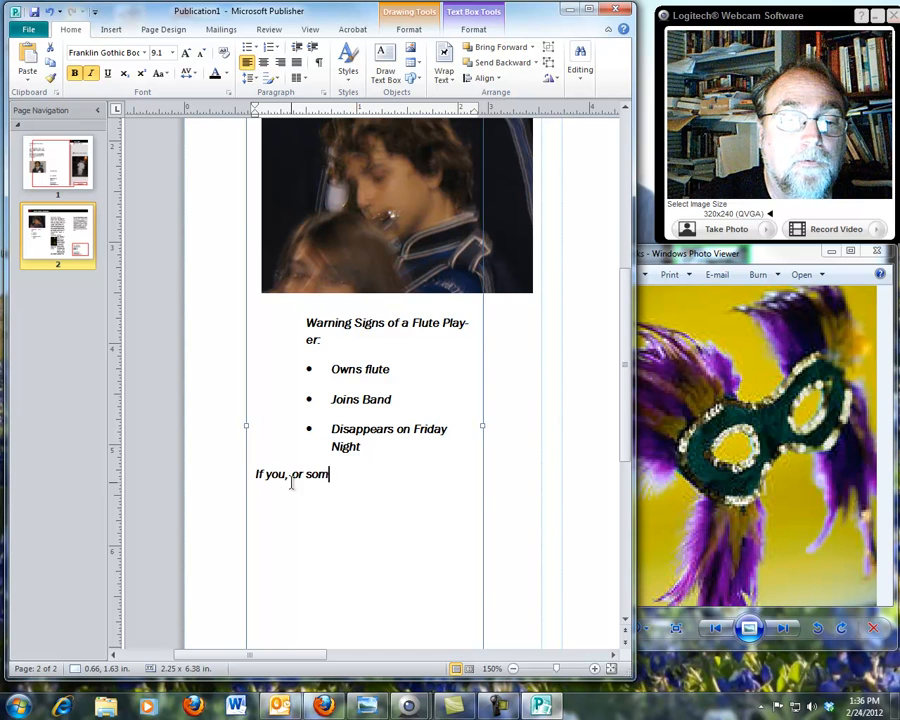
{"action": "key", "text": "BackSpace"}
{"action": "key", "text": "BackSpace"}
{"action": "key", "text": "BackSpace"}
{"action": "key", "text": "BackSpace"}
{"action": "key", "text": "BackSpace"}
{"action": "key", "text": "BackSpace"}
{"action": "key", "text": "BackSpace"}
{"action": "key", "text": "BackSpace"}
{"action": "key", "text": "BackSpace"}
{"action": "key", "text": "BackSpace"}
{"action": "key", "text": "BackSpace"}
{"action": "key", "text": "BackSpace"}
{"action": "key", "text": "BackSpace"}
{"action": "key", "text": "BackSpace"}
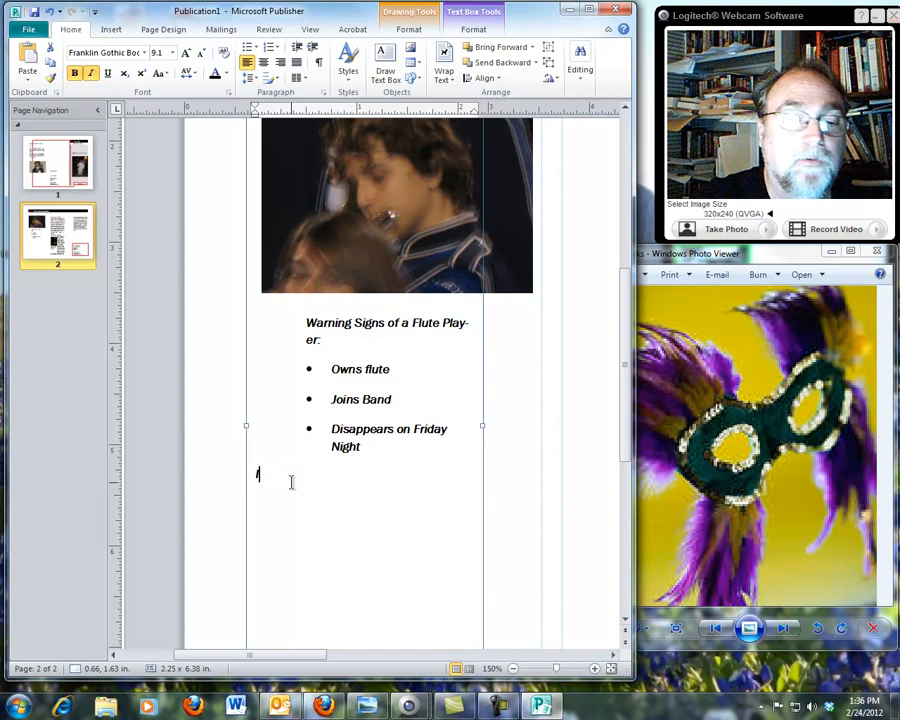
Step: Enter "If you, or someone you love, plays flute, then" below the bullet list as regular text without bold, italics or underline
{"action": "key", "text": "ctrl+i"}
{"action": "key", "text": "ctrl+u"}
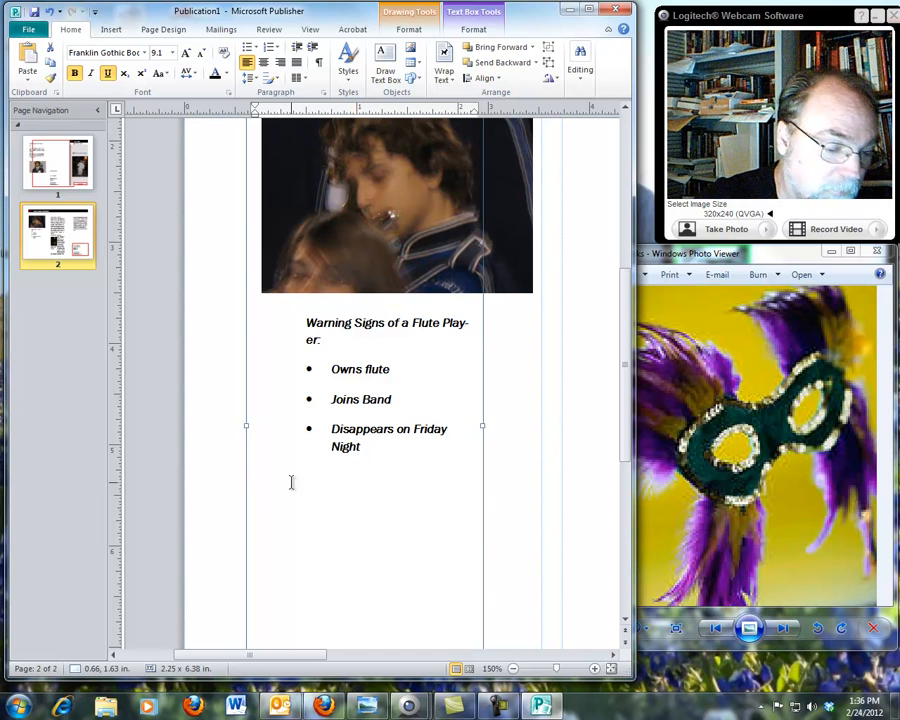
{"action": "type", "text": "If you"}
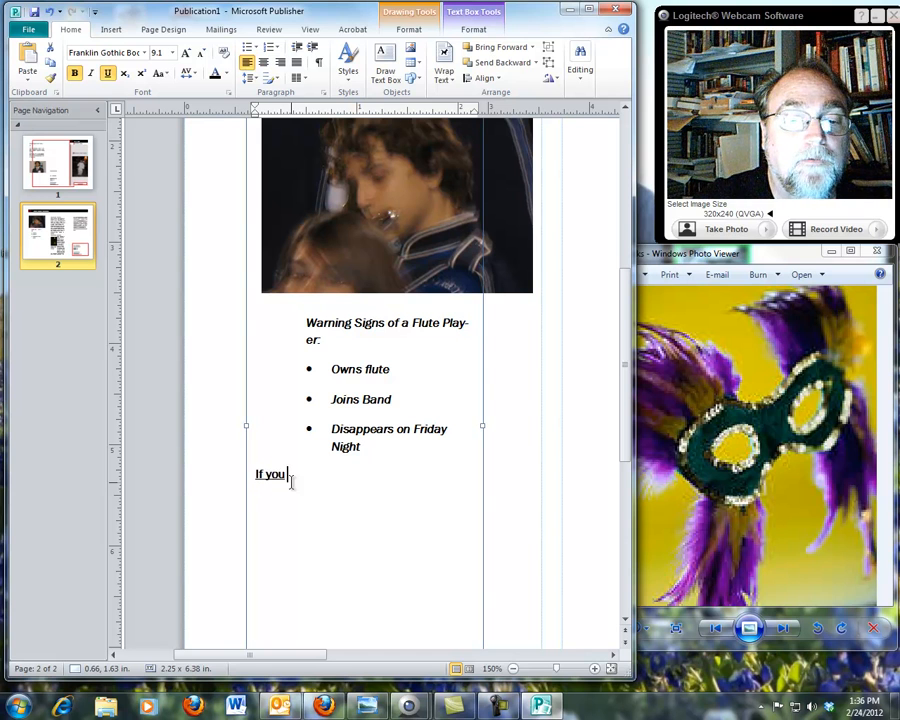
{"action": "left_click_drag", "start_coordinate": [297, 474], "coordinate": [232, 472]}
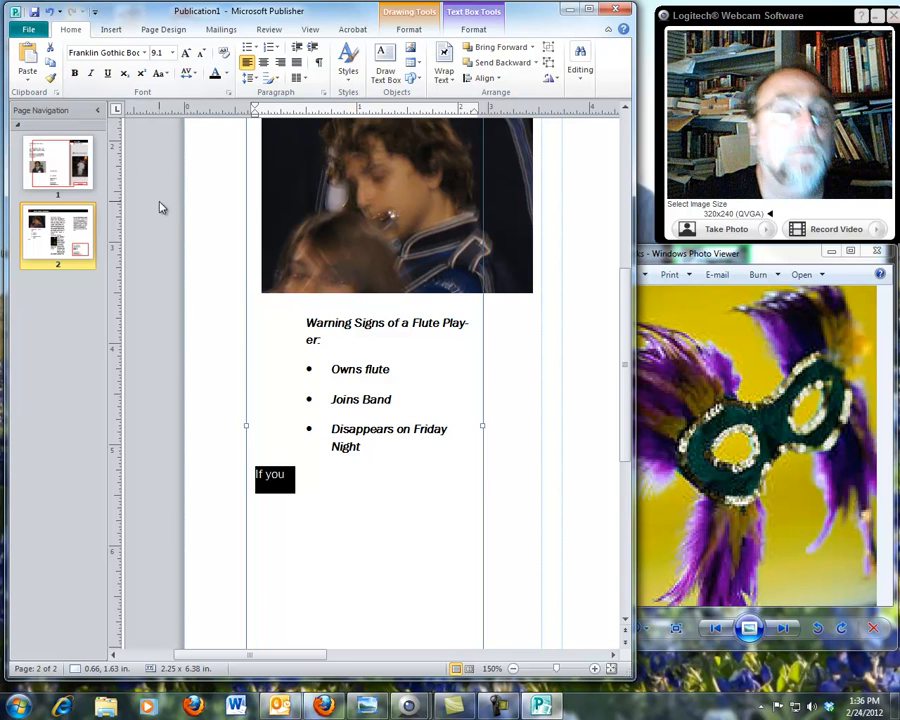
{"action": "key", "text": "Right"}
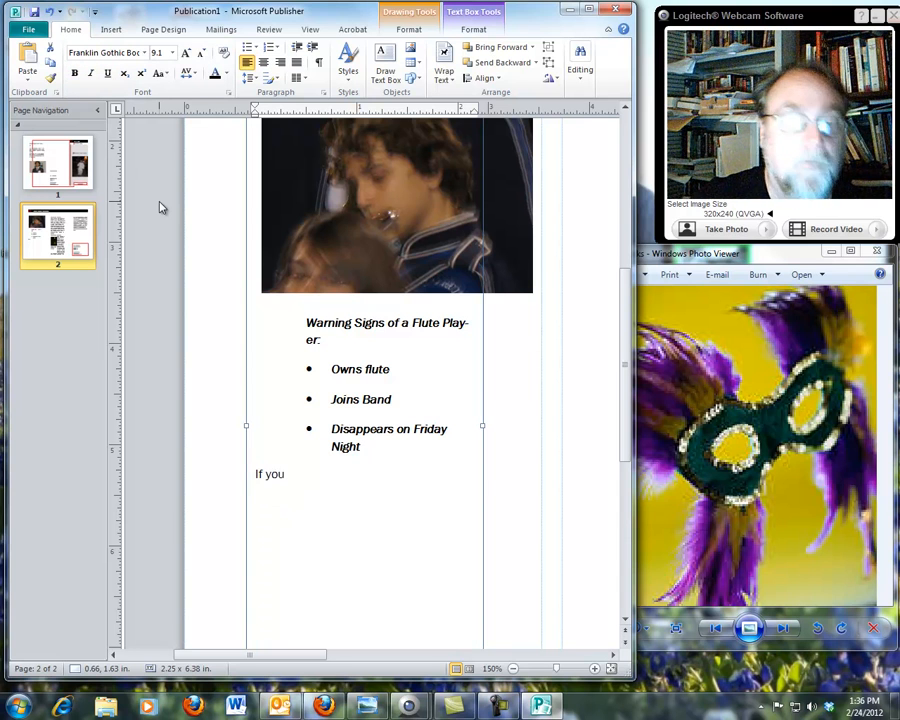
{"action": "type", "text": ", or so"}
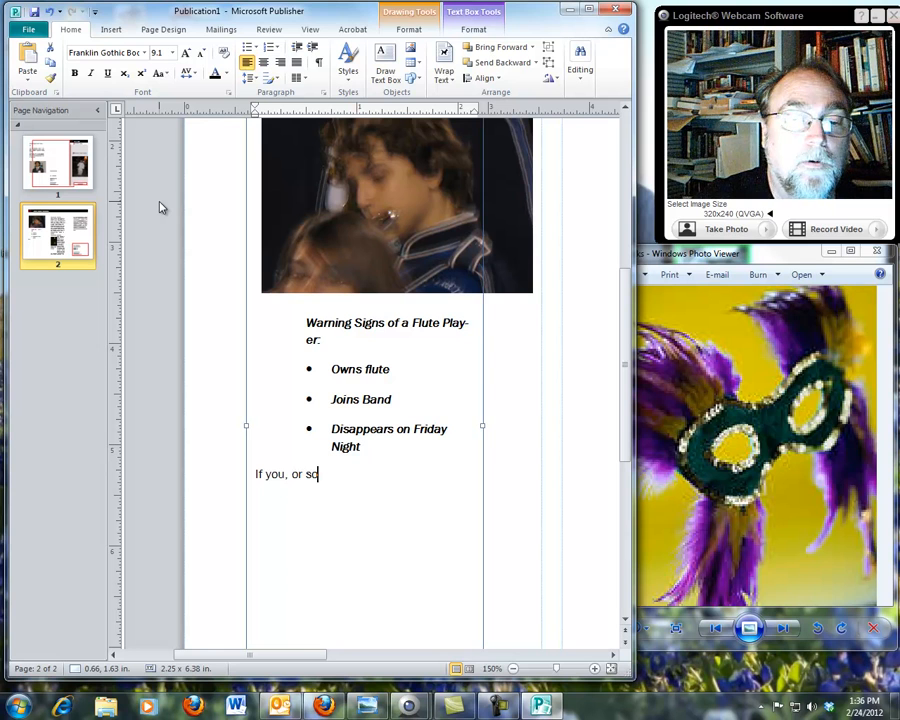
{"action": "type", "text": "meone you love, plays flute, teh"}
{"action": "key", "text": "BackSpace"}
{"action": "key", "text": "BackSpace"}
{"action": "key", "text": "BackSpace"}
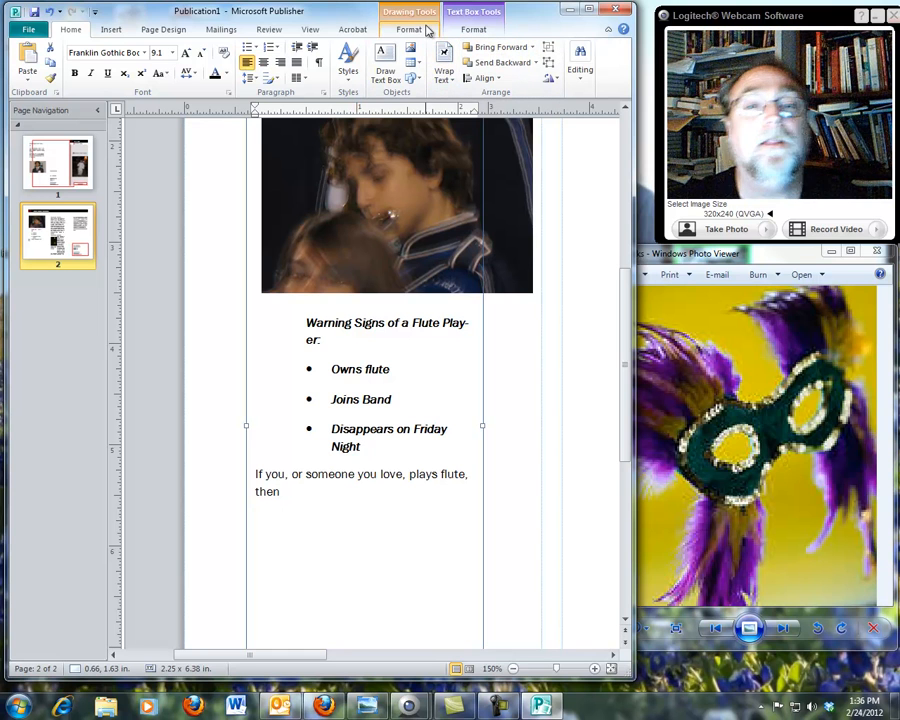
Step: Reduce the view to 66% and review the layout of the inside page and the outside page of the brochure
{"action": "left_click", "coordinate": [310, 30]}
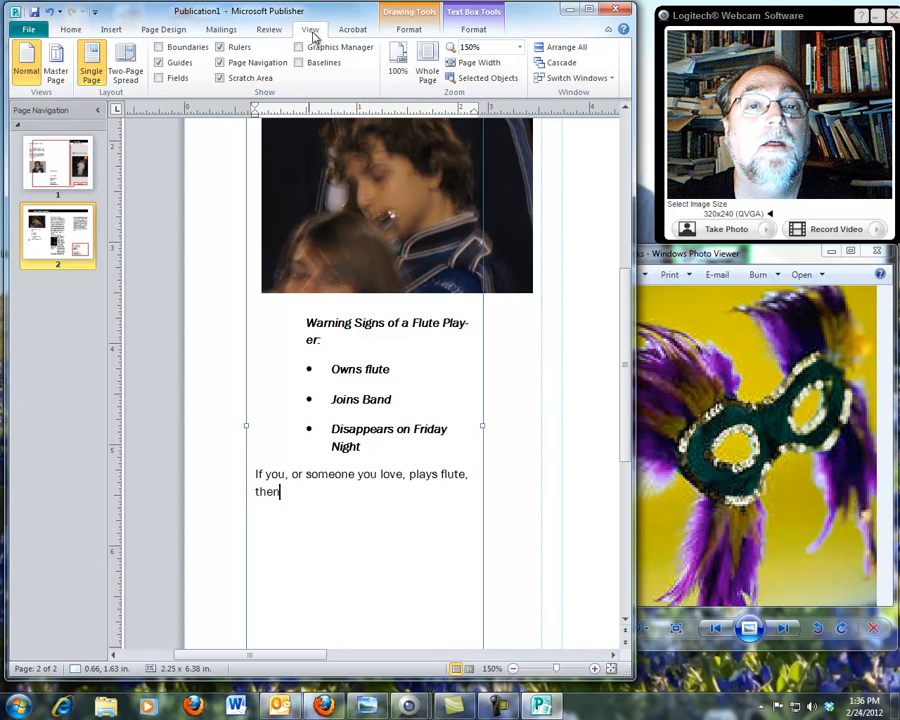
{"action": "left_click", "coordinate": [398, 62]}
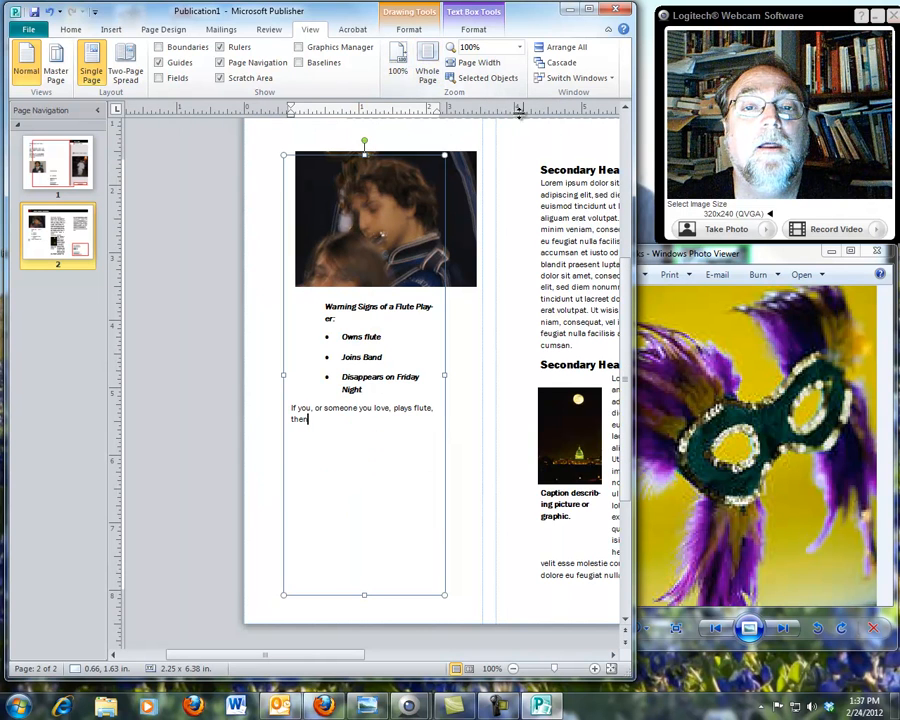
{"action": "left_click", "coordinate": [519, 47]}
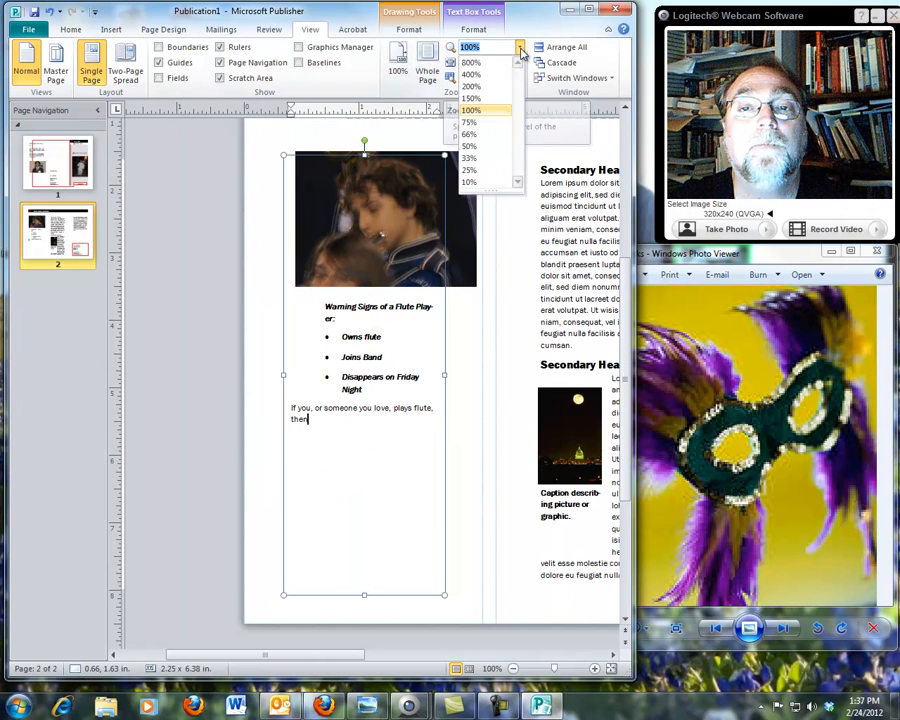
{"action": "left_click", "coordinate": [476, 136]}
{"action": "left_click", "coordinate": [327, 195]}
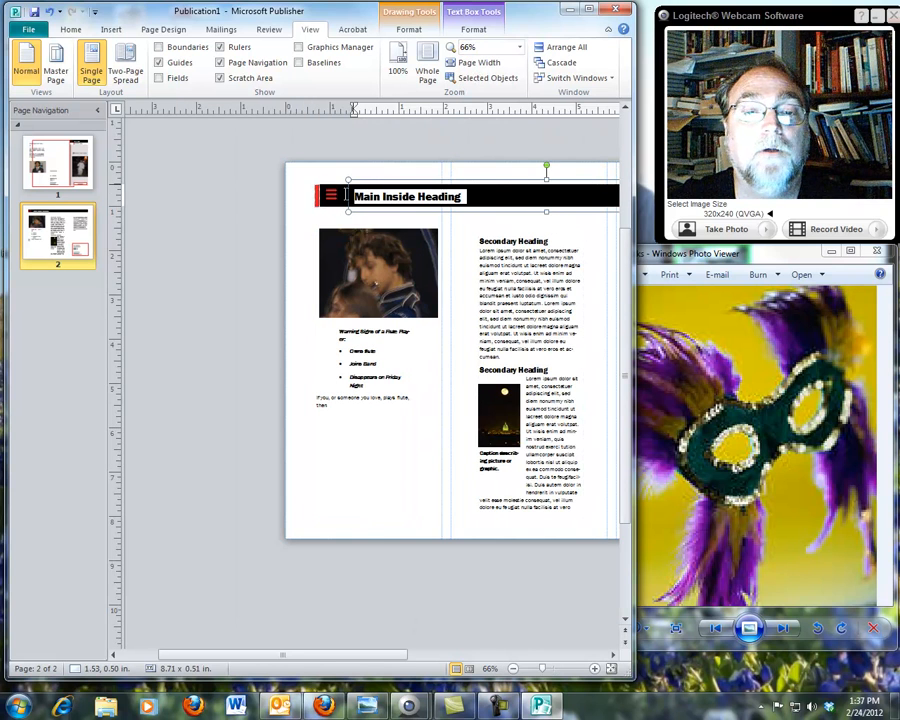
{"action": "left_click_drag", "start_coordinate": [286, 660], "coordinate": [370, 660]}
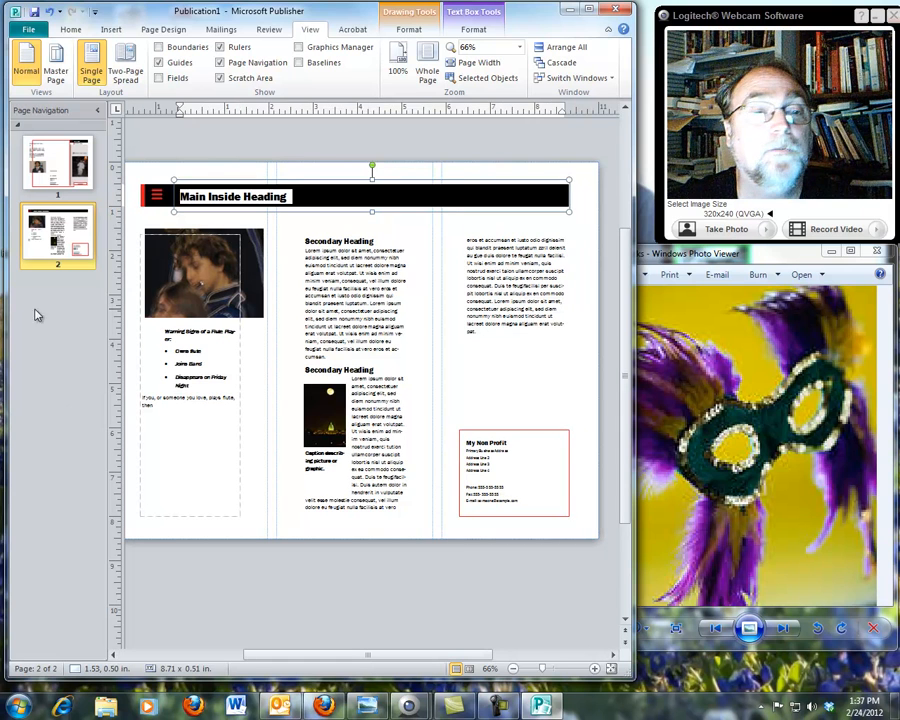
{"action": "left_click", "coordinate": [58, 163]}
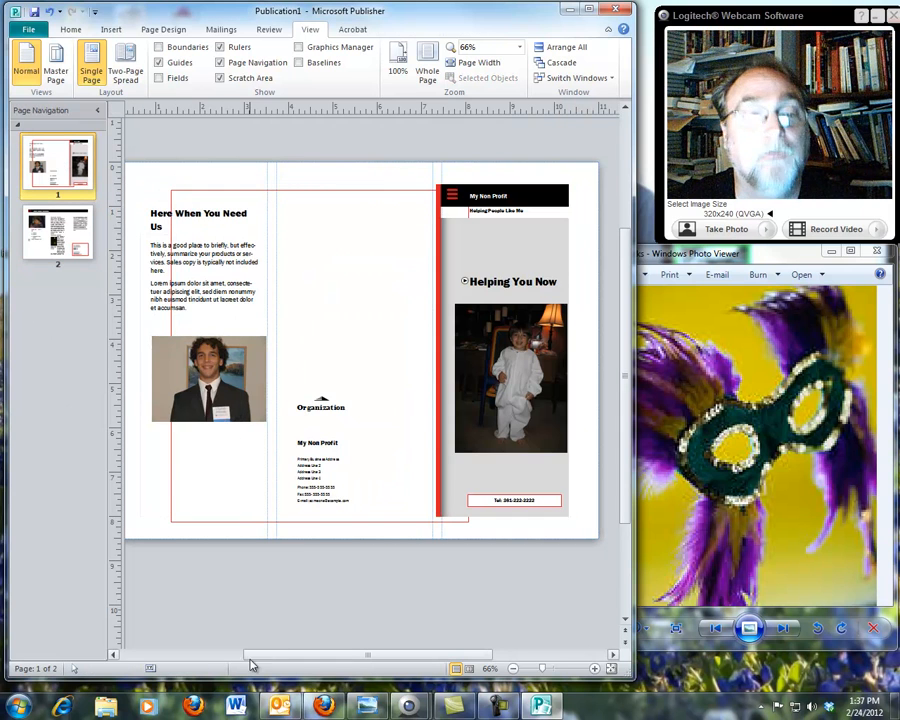
{"action": "left_click", "coordinate": [47, 226]}
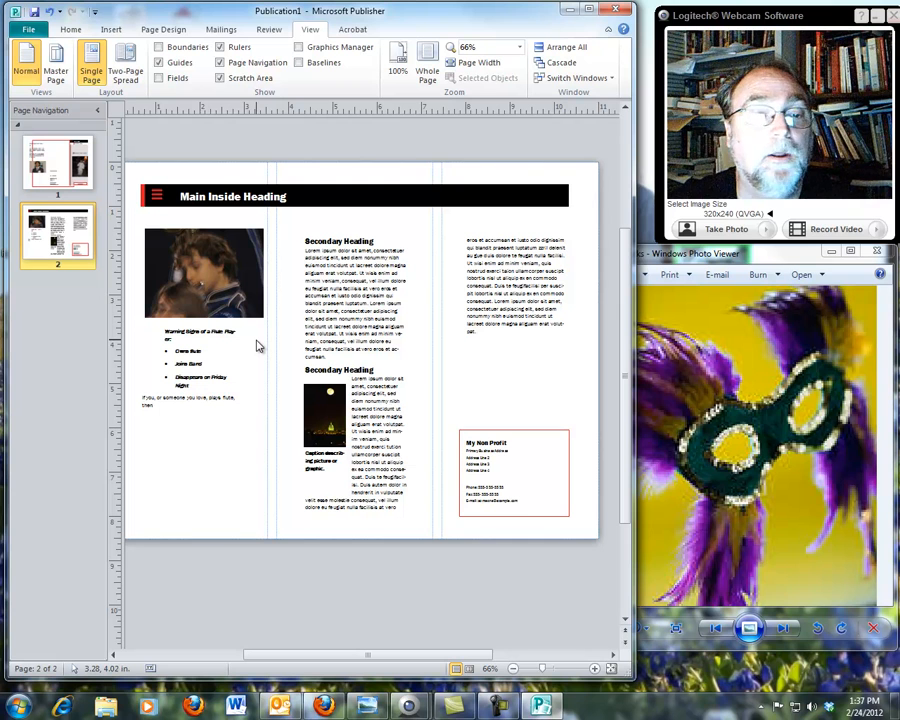